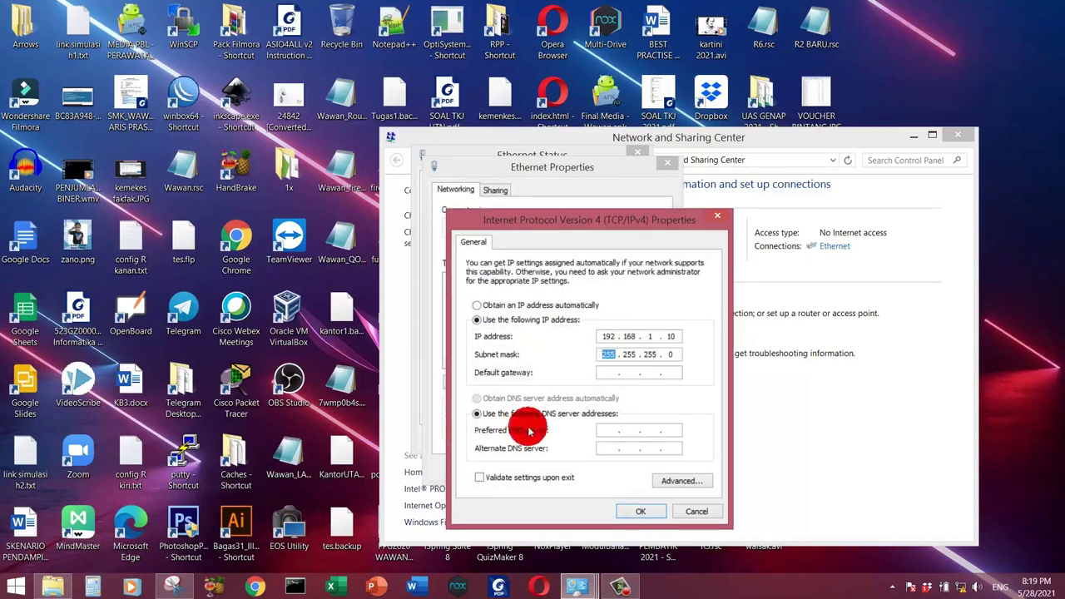
Step: Confirm the 192.168.1.10 / 255.255.255.0 IPv4 settings, close the adapter windows, and return to Chrome
{"action": "left_click", "coordinate": [633, 511]}
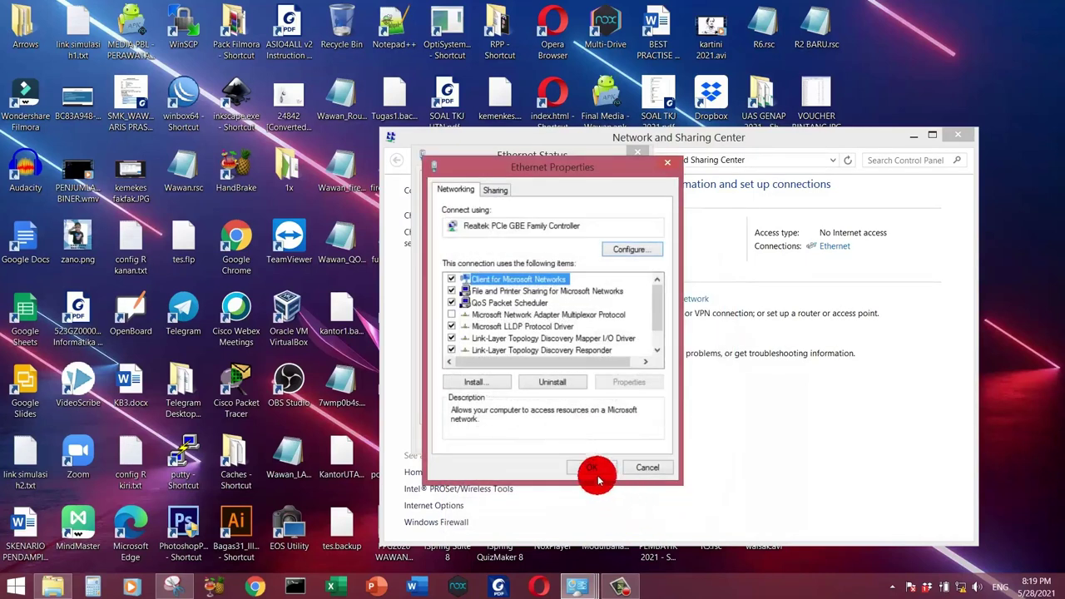
{"action": "left_click", "coordinate": [592, 467]}
{"action": "left_click", "coordinate": [606, 444]}
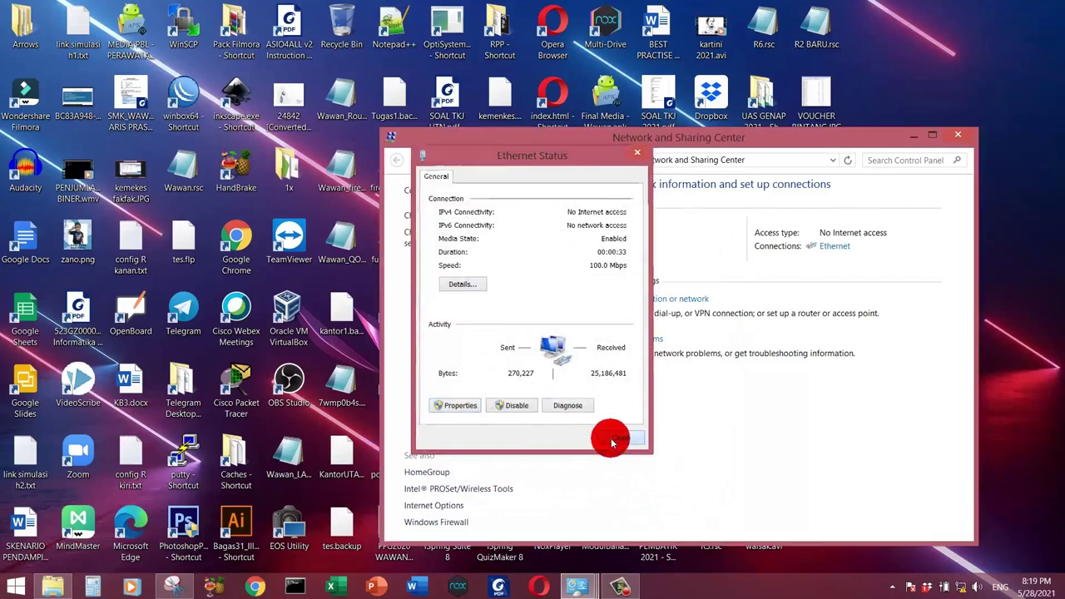
{"action": "left_click", "coordinate": [268, 587]}
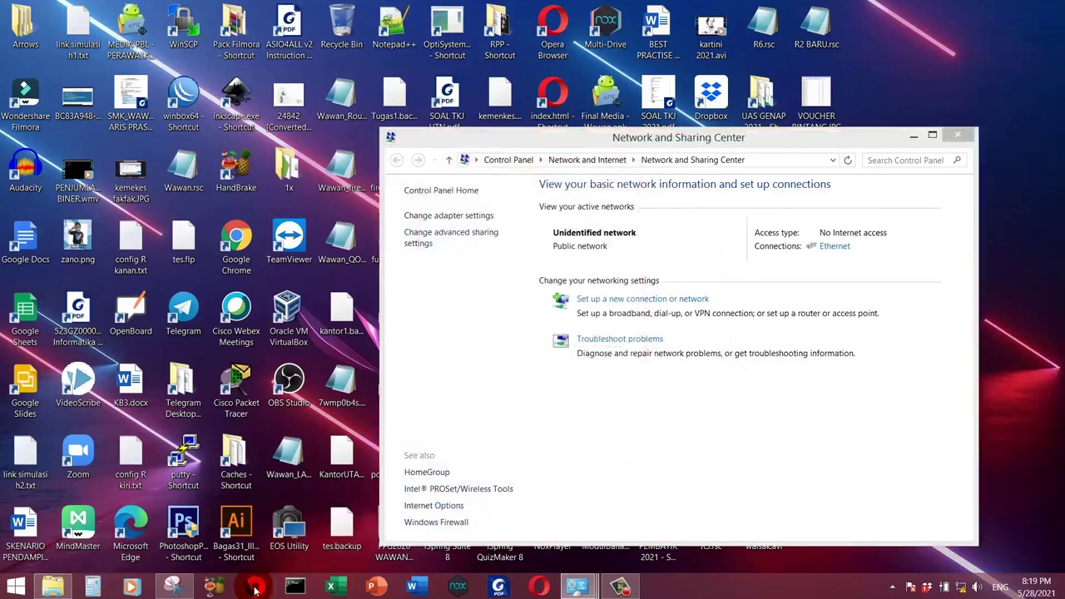
Step: Load the router page at 192.168.1.1 in a fresh browser tab
{"action": "left_click", "coordinate": [187, 12]}
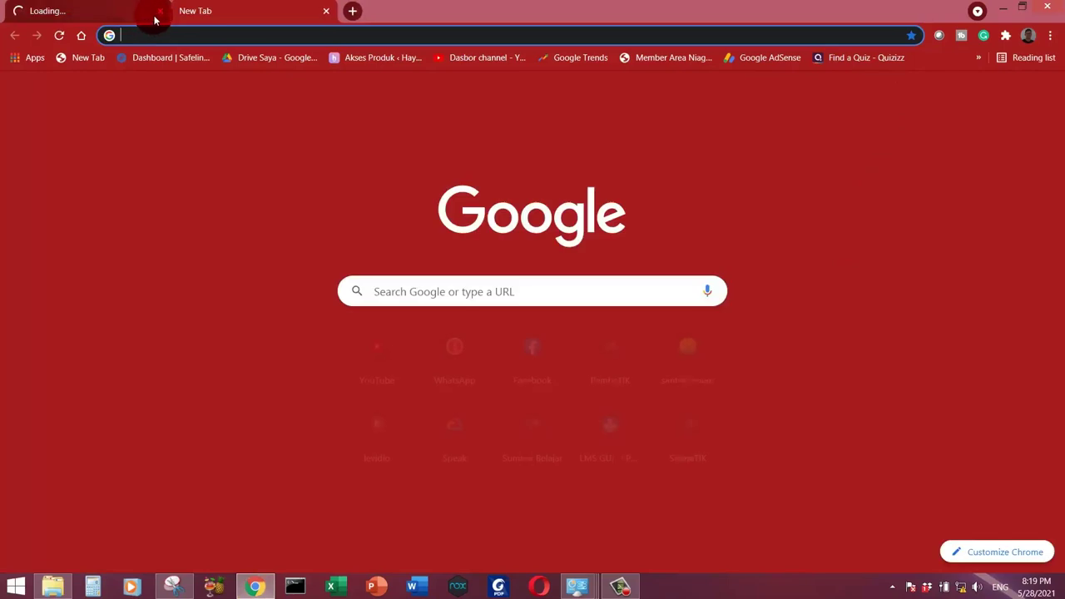
{"action": "left_click", "coordinate": [160, 10]}
{"action": "left_click", "coordinate": [164, 39]}
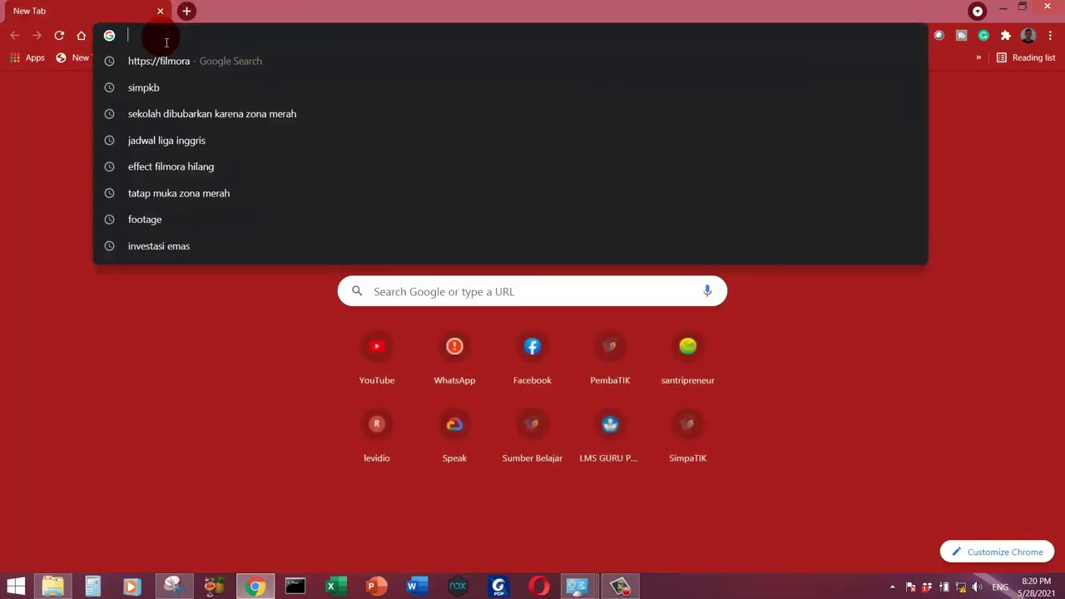
{"action": "type", "text": "192.168.1."}
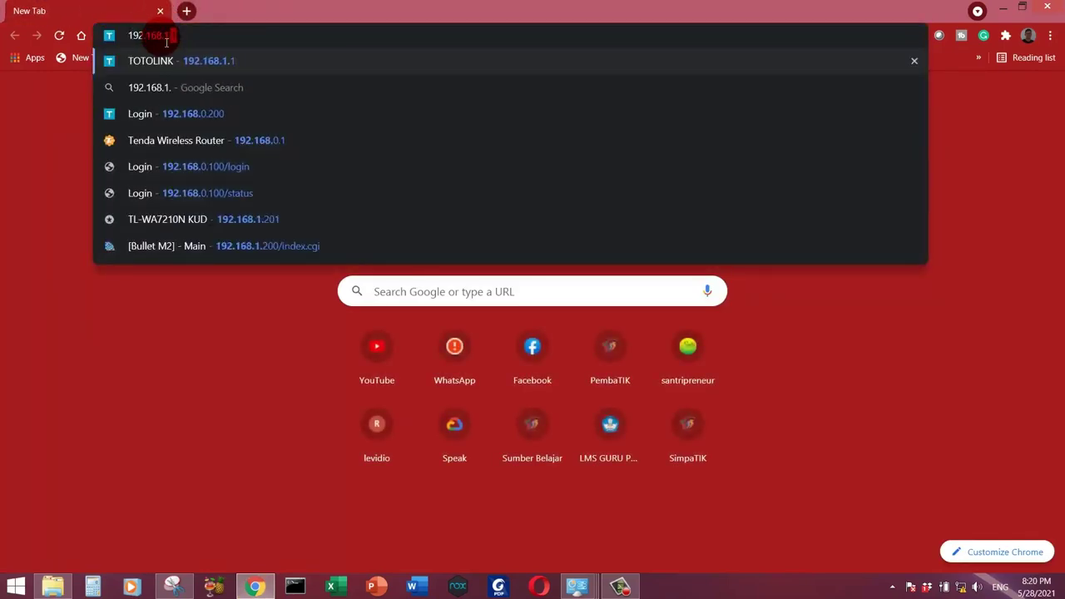
{"action": "type", "text": "1"}
{"action": "key", "text": "Return"}
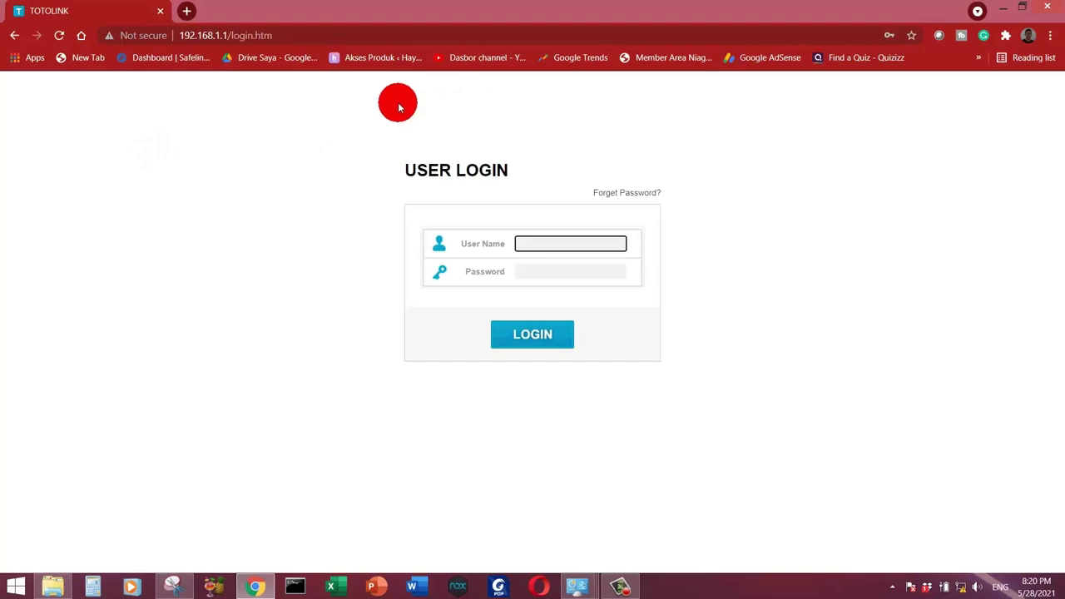
Step: Sign in with the router's username and password
{"action": "type", "text": "admin"}
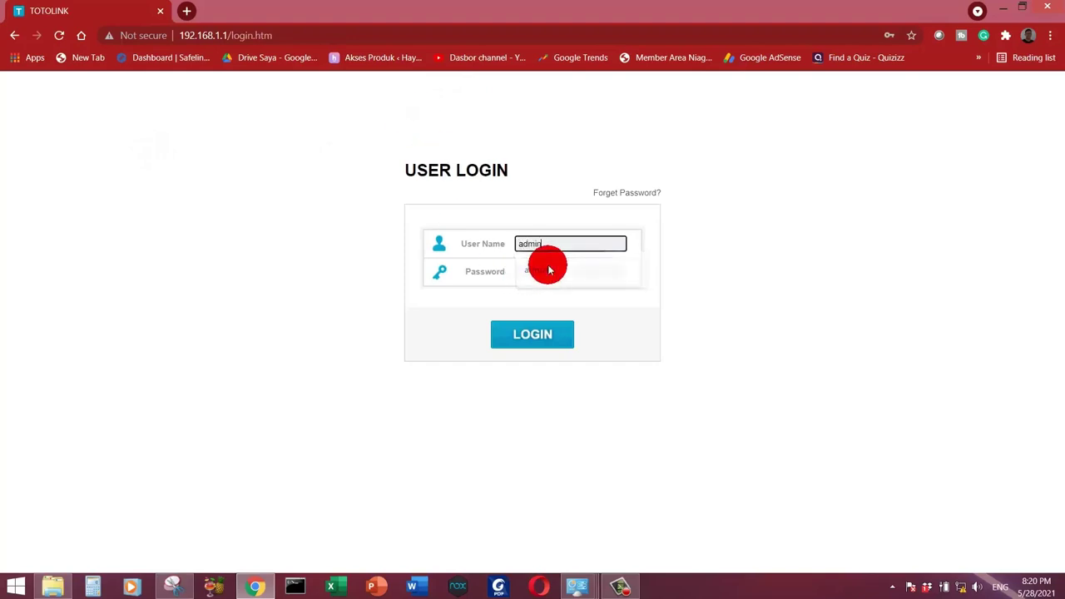
{"action": "left_click", "coordinate": [554, 272]}
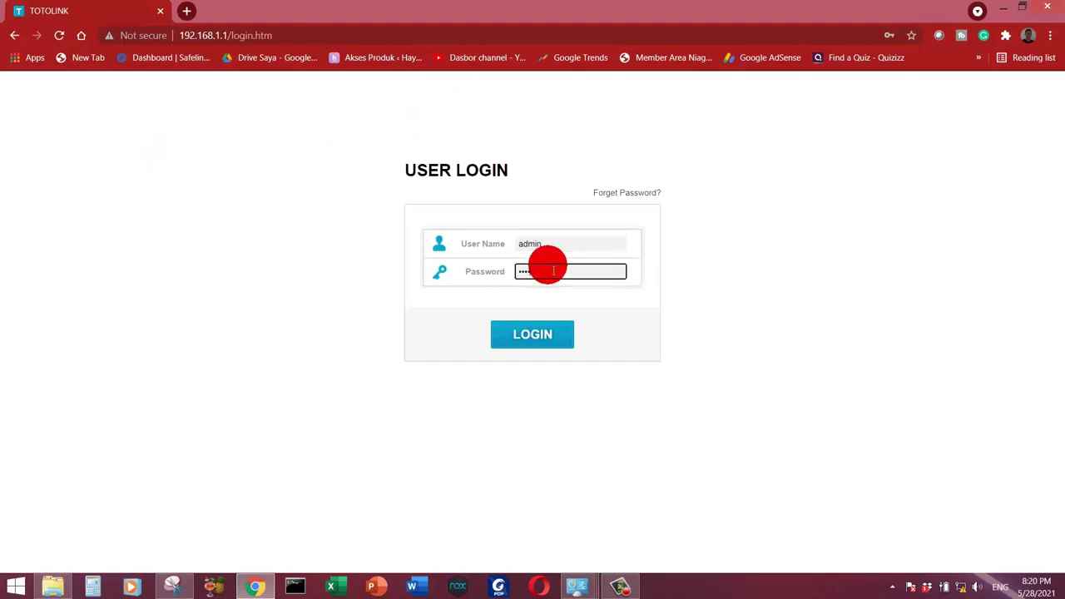
{"action": "type", "text": "admin"}
{"action": "key", "text": "Return"}
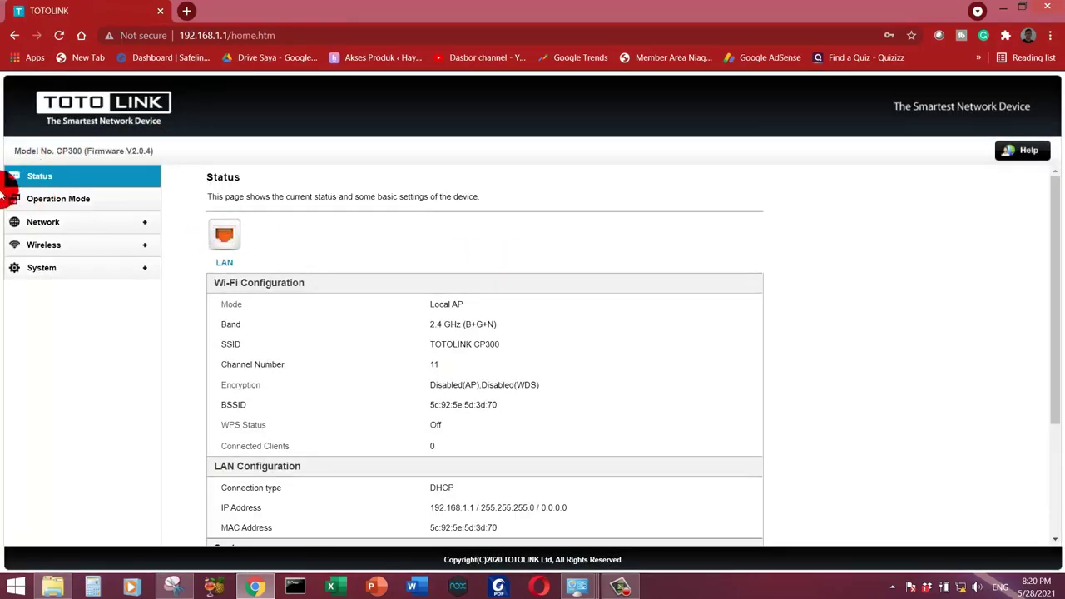
Step: Keep the Operation Mode on AP and go to Network > LAN Settings
{"action": "left_click", "coordinate": [58, 200]}
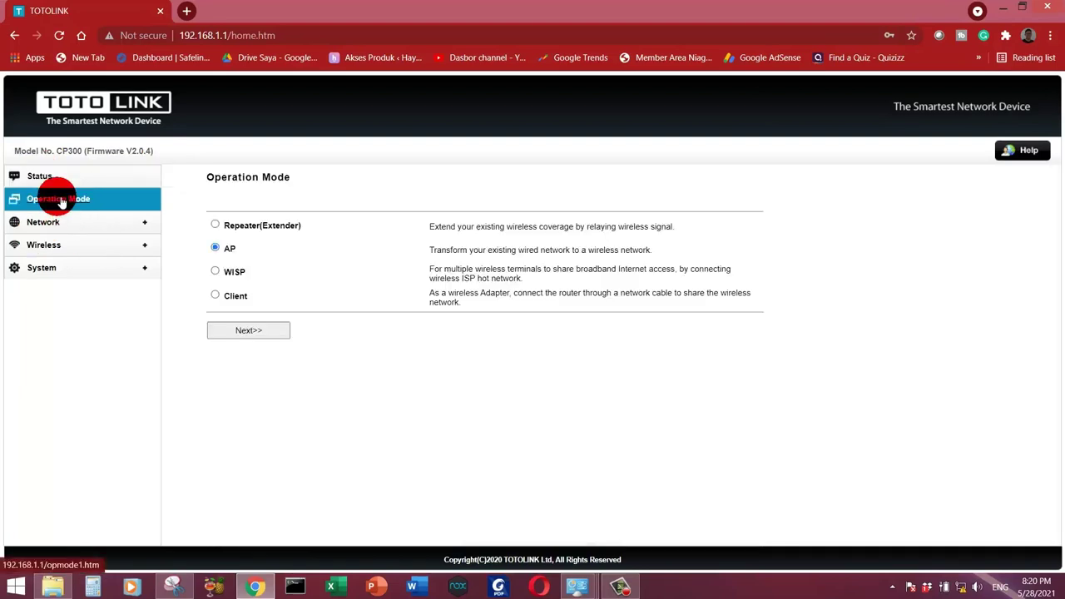
{"action": "left_click", "coordinate": [209, 245]}
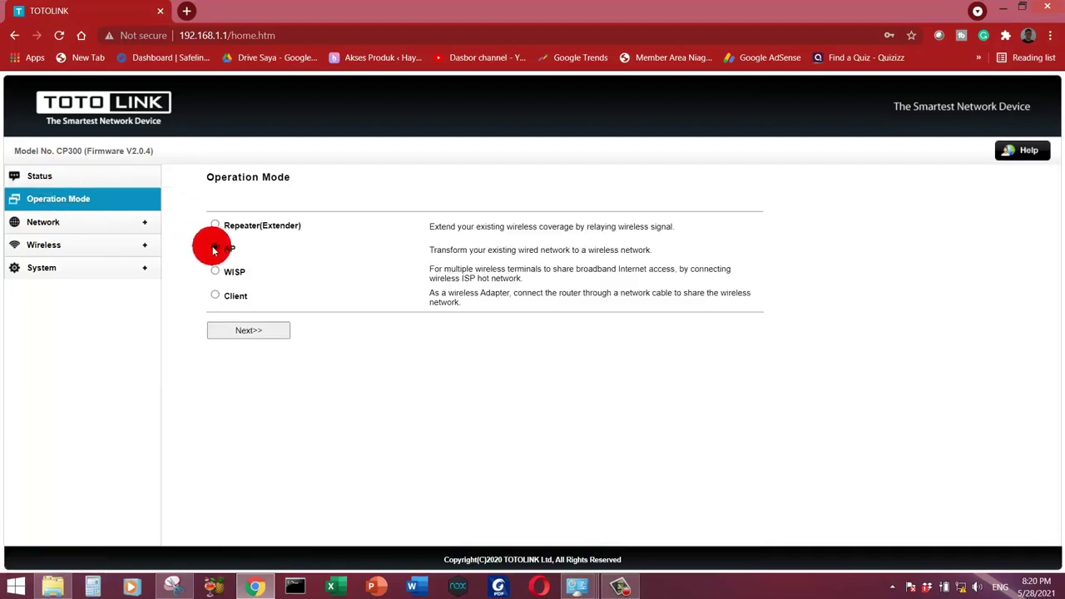
{"action": "left_click", "coordinate": [129, 222]}
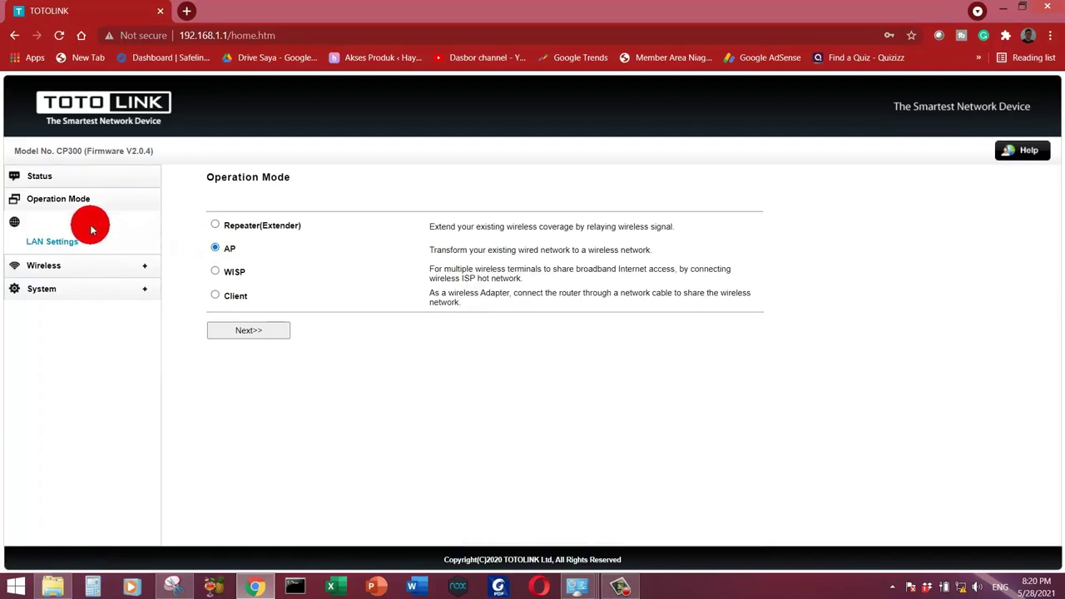
{"action": "left_click", "coordinate": [58, 241]}
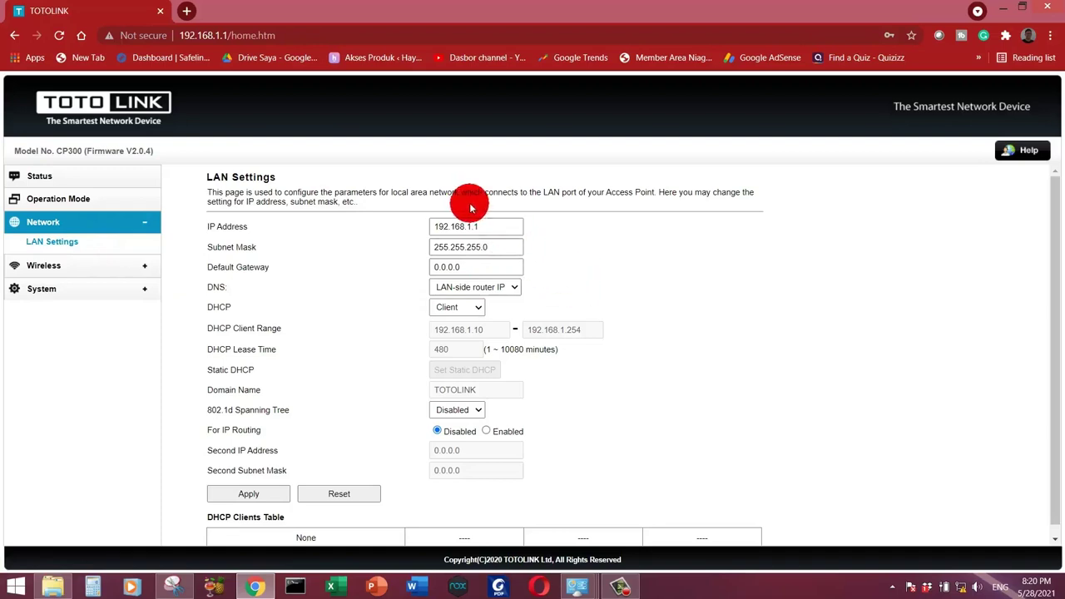
Step: Change the LAN IP to 192.168.0.150 and the default gateway to 192.168.0.100
{"action": "left_click", "coordinate": [476, 226]}
{"action": "left_click_drag", "start_coordinate": [469, 226], "coordinate": [479, 231]}
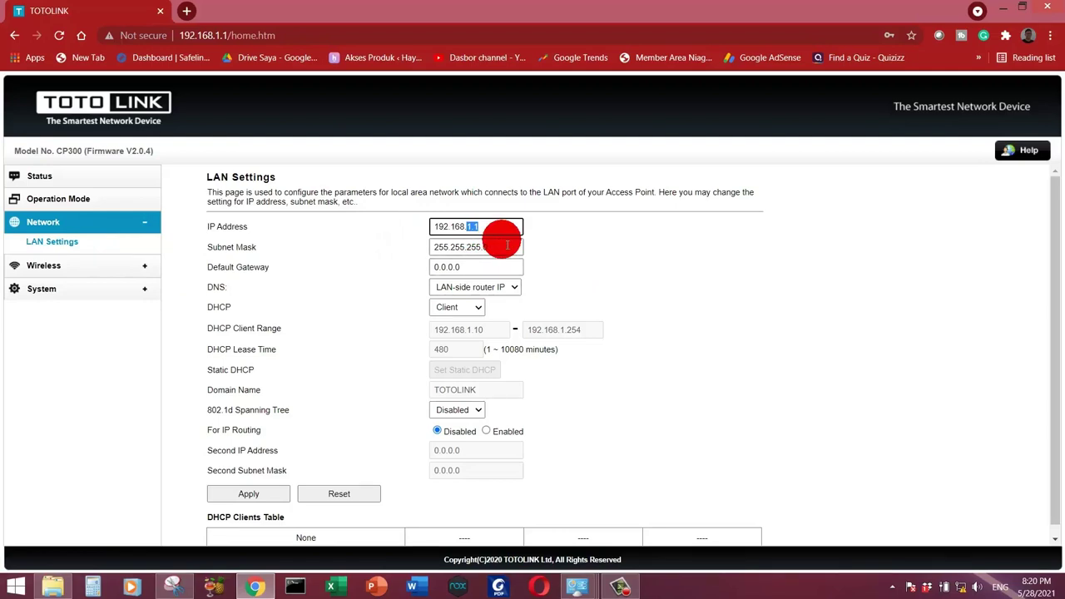
{"action": "type", "text": "0"}
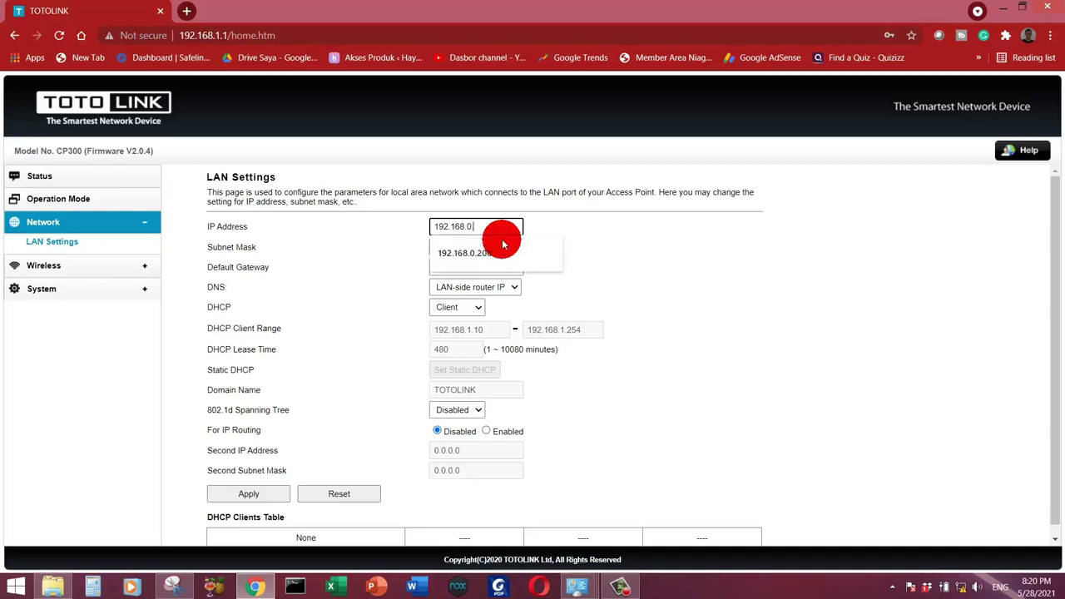
{"action": "key", "text": "BackSpace"}
{"action": "key", "text": "BackSpace"}
{"action": "type", "text": "15"}
{"action": "left_click", "coordinate": [547, 250]}
{"action": "left_click_drag", "start_coordinate": [458, 268], "coordinate": [403, 270]}
{"action": "type", "text": "192.168.0"}
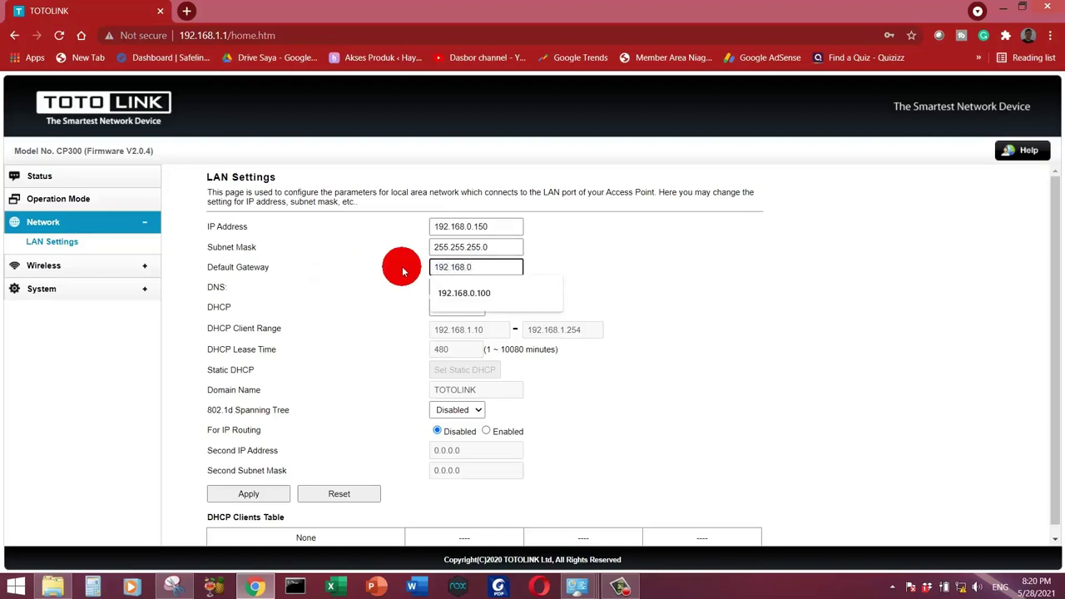
{"action": "type", "text": ".100"}
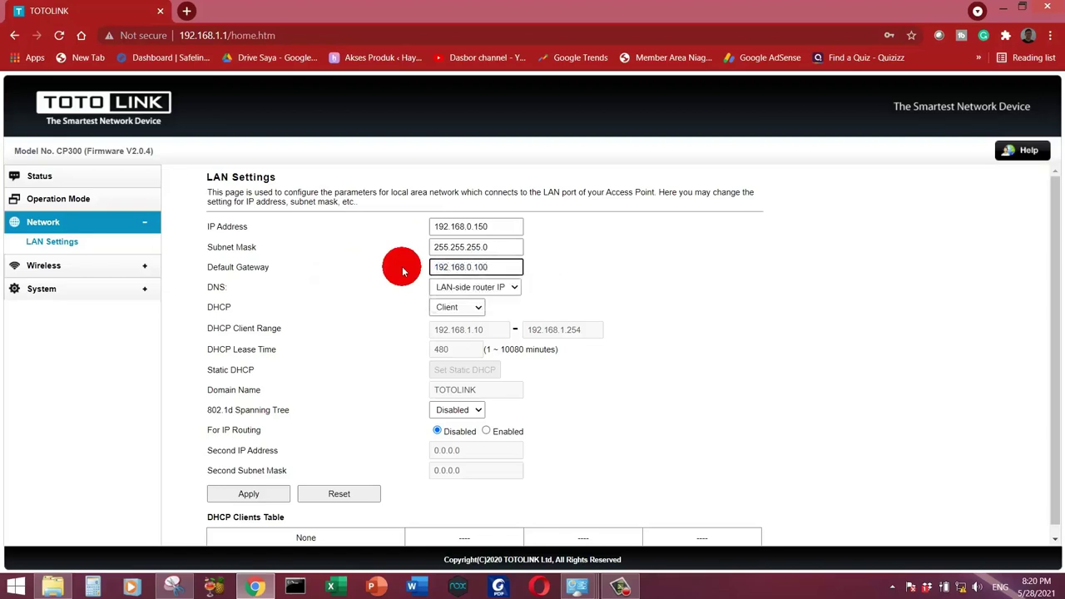
{"action": "left_click", "coordinate": [639, 268]}
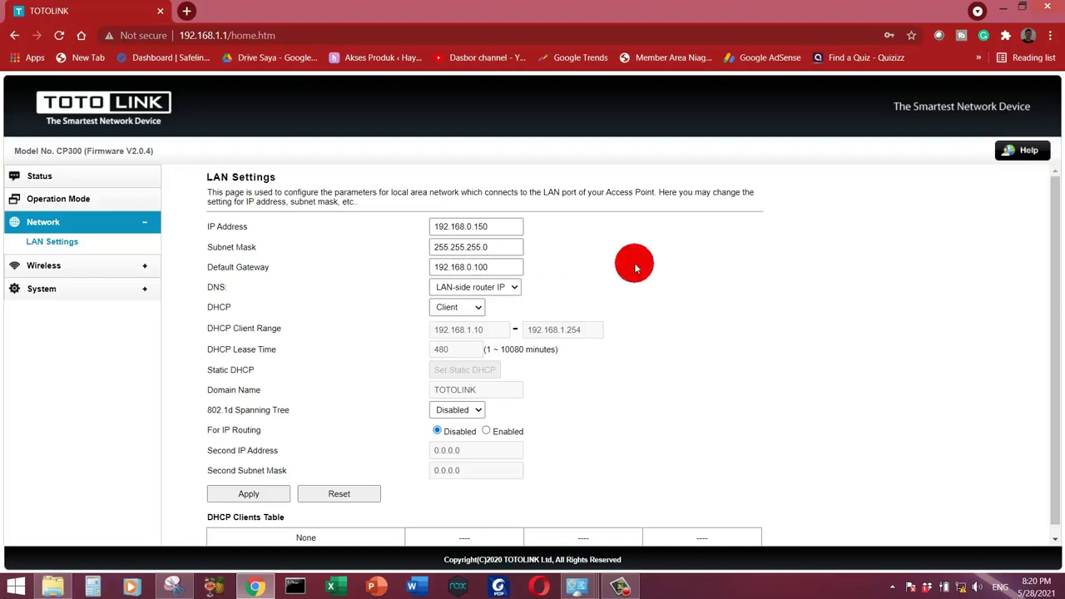
Step: Switch DNS to manual with DNS 1 192.168.1.1 and DNS 2 8.8.8.8
{"action": "left_click", "coordinate": [500, 285]}
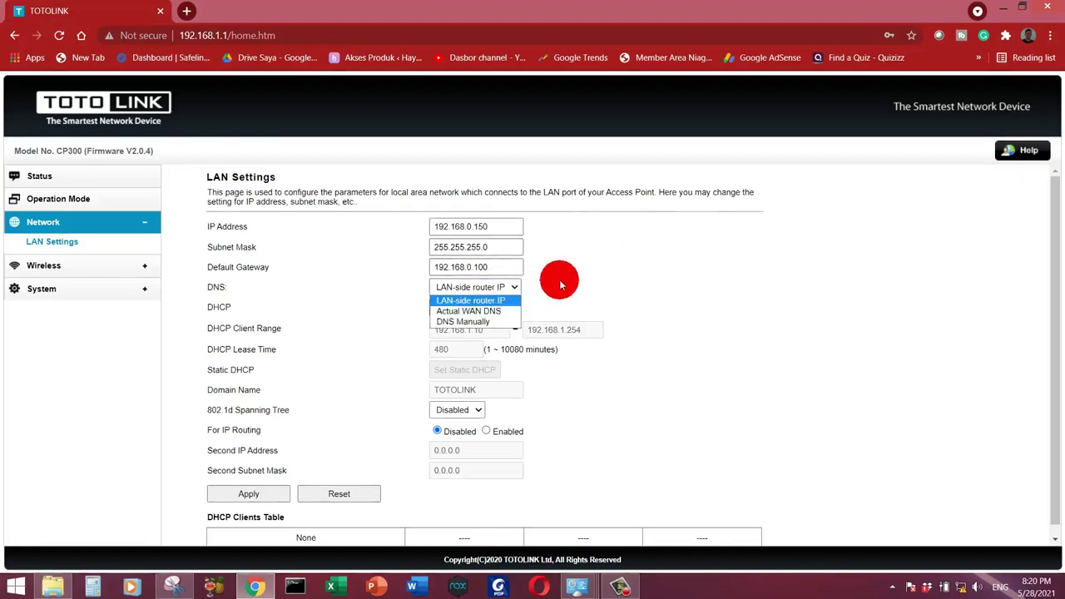
{"action": "left_click", "coordinate": [559, 285]}
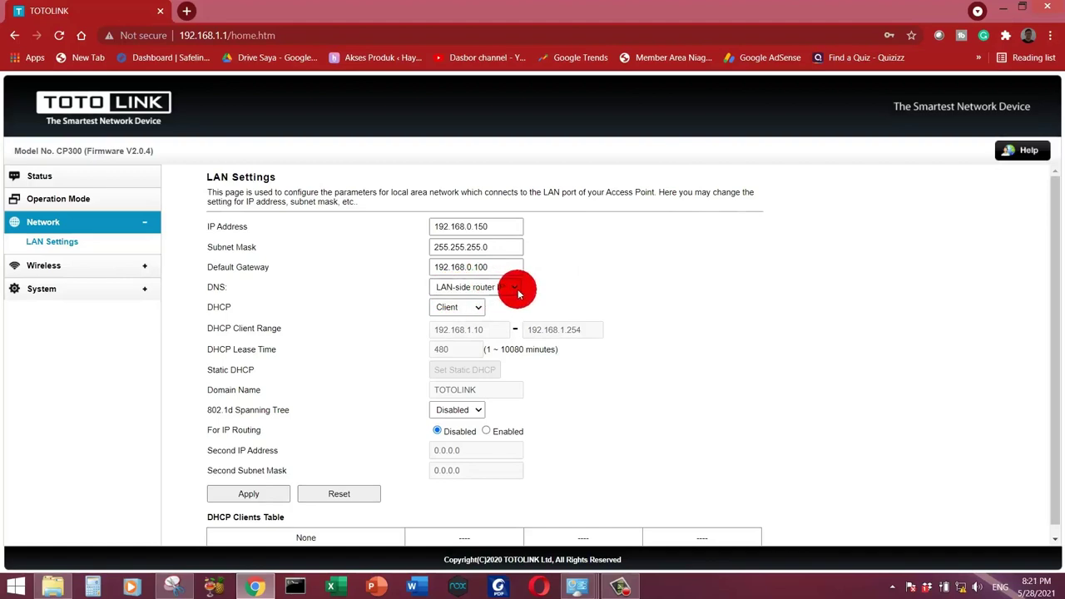
{"action": "left_click", "coordinate": [489, 287]}
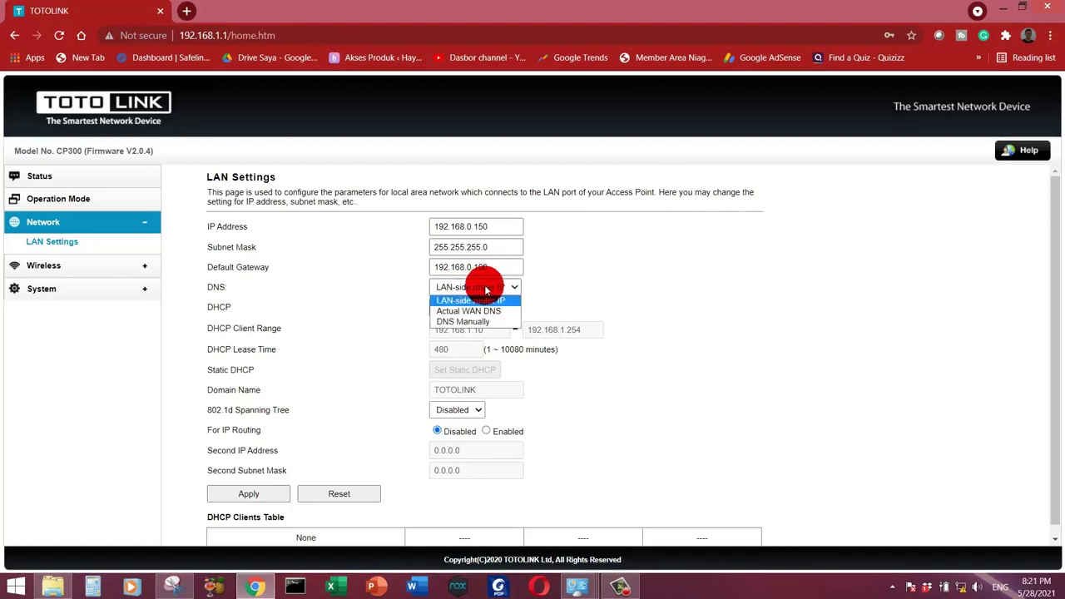
{"action": "left_click", "coordinate": [472, 320]}
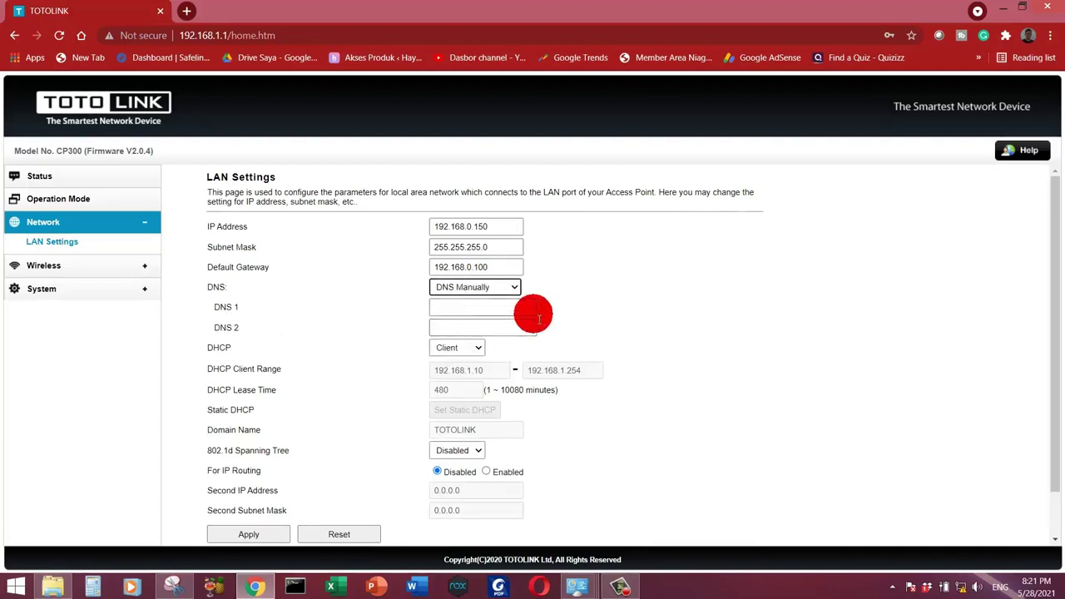
{"action": "left_click", "coordinate": [473, 310]}
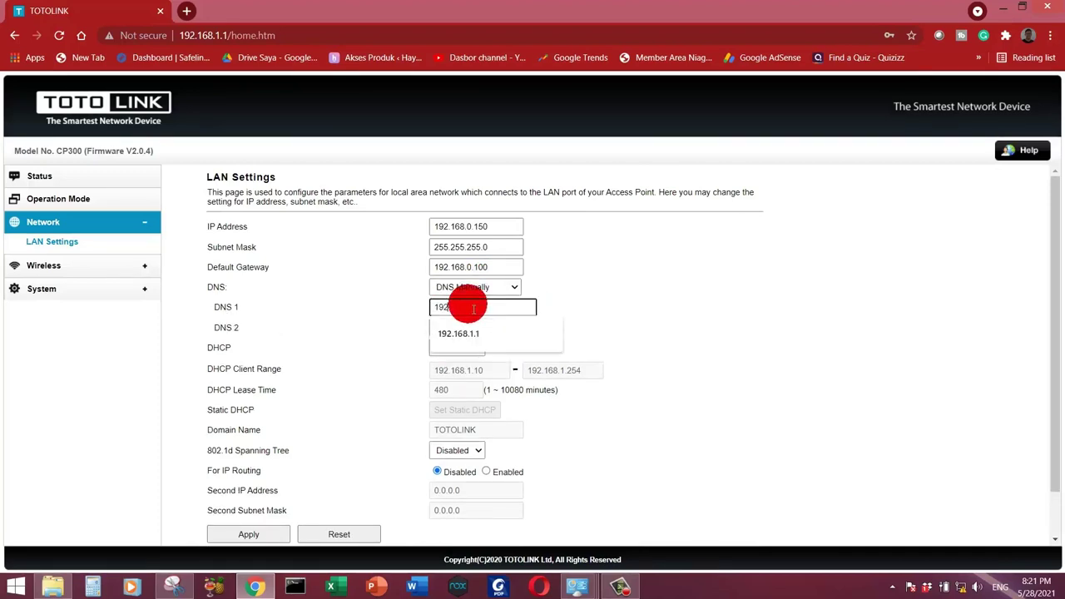
{"action": "type", "text": "192.168.1.1"}
{"action": "left_click", "coordinate": [518, 333]}
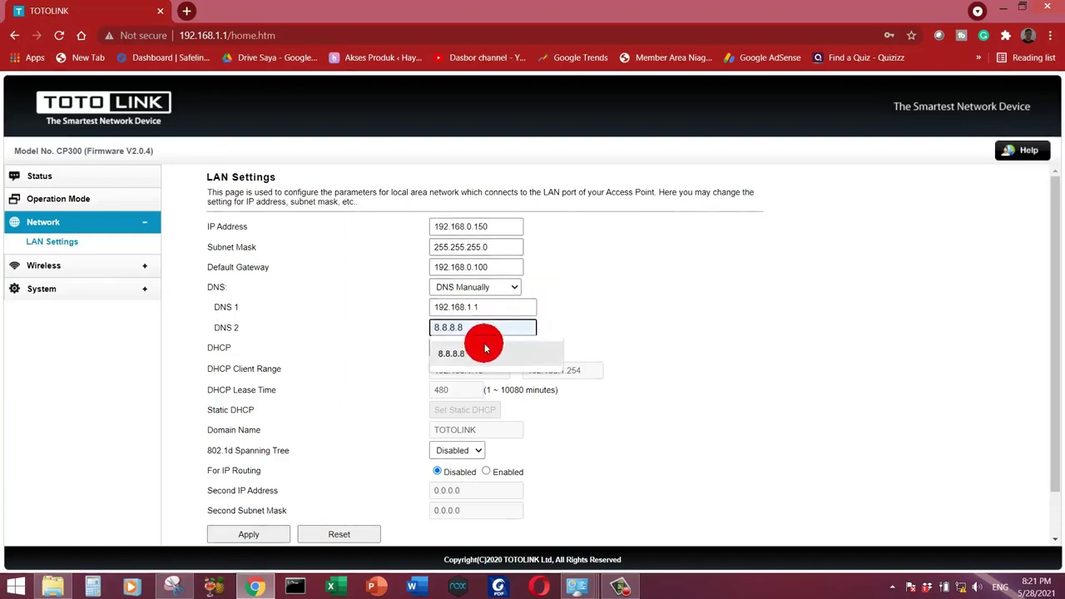
{"action": "left_click", "coordinate": [473, 353]}
{"action": "left_click", "coordinate": [589, 321]}
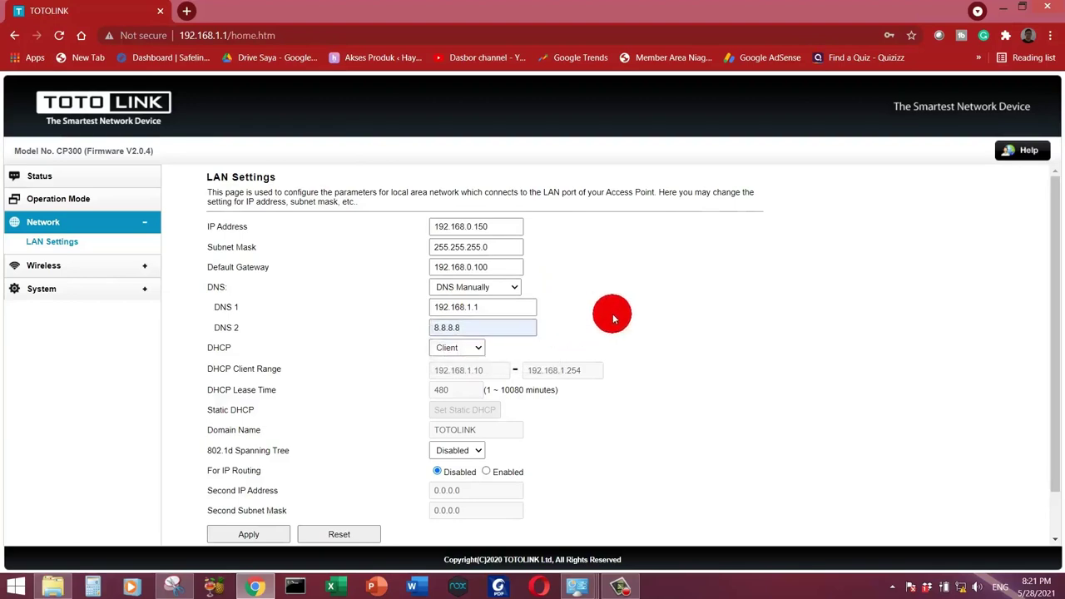
Step: Set the LAN DHCP option to Disabled
{"action": "scroll", "coordinate": [642, 317], "scroll_direction": "down", "scroll_amount": 1}
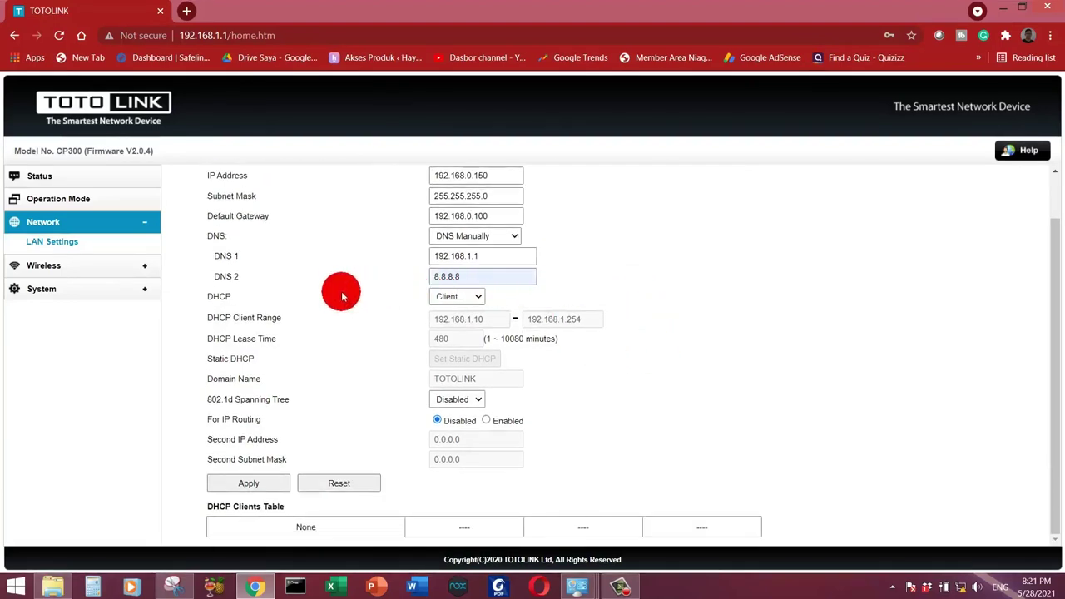
{"action": "left_click", "coordinate": [460, 300]}
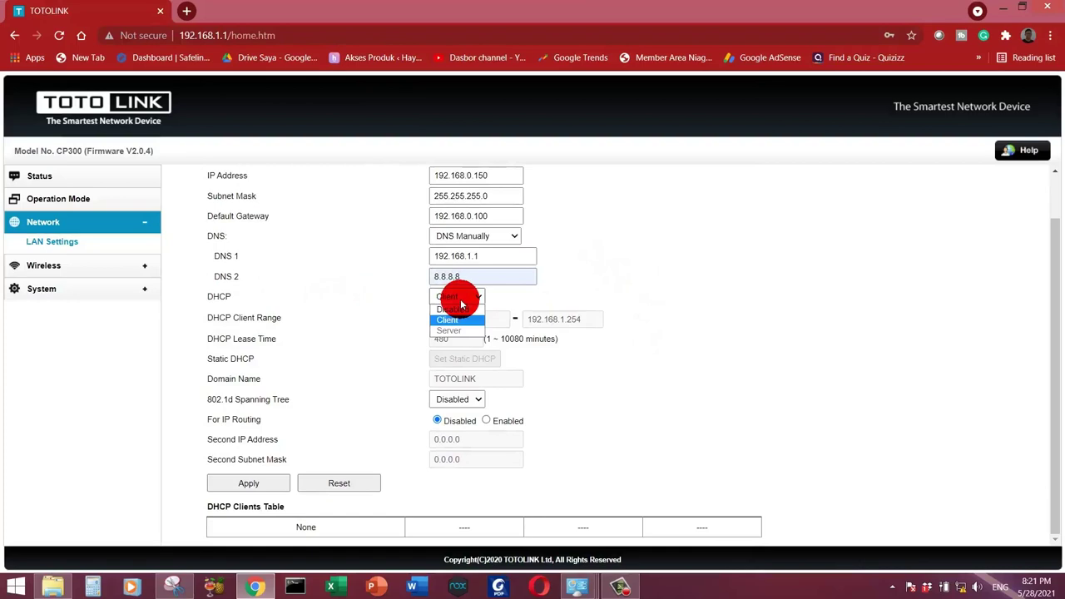
{"action": "left_click", "coordinate": [457, 311]}
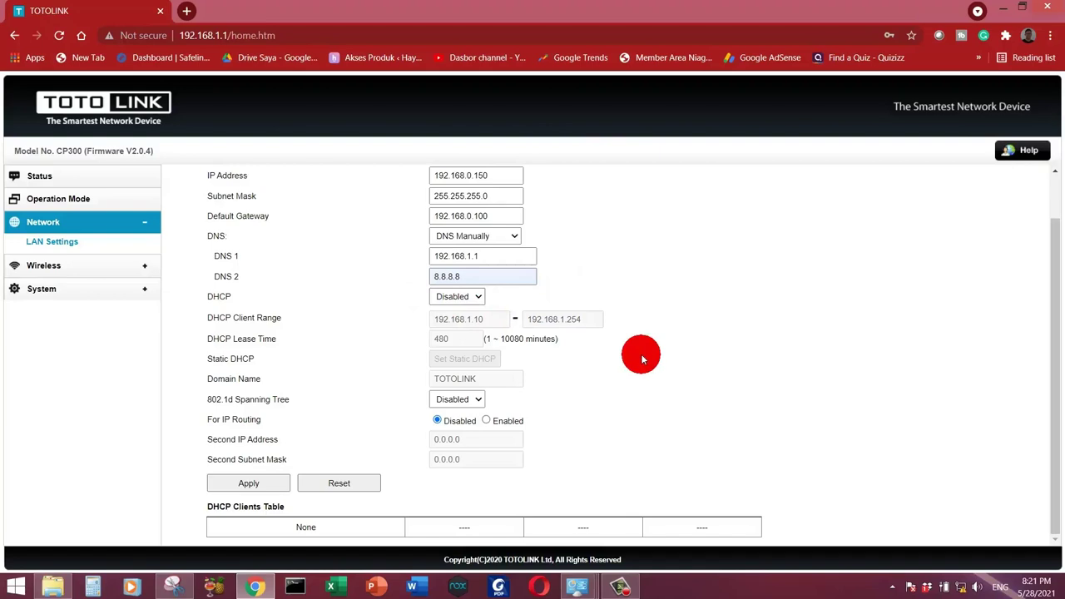
{"action": "scroll", "coordinate": [529, 327], "scroll_direction": "up", "scroll_amount": 1}
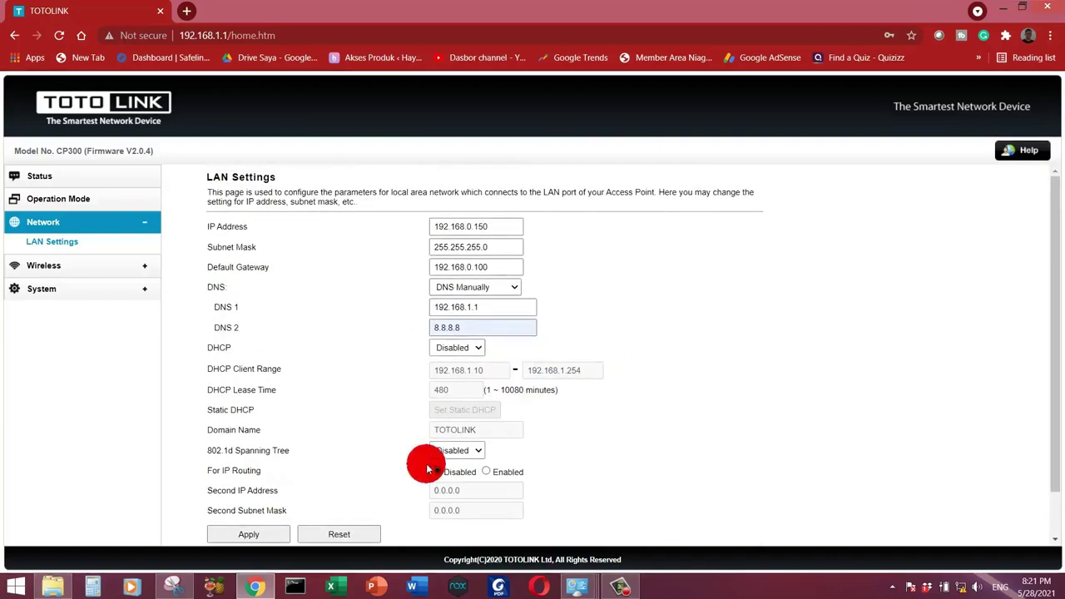
{"action": "scroll", "coordinate": [383, 466], "scroll_direction": "down", "scroll_amount": 1}
Step: Apply the LAN settings so the access point moves to 192.168.0.150
{"action": "left_click", "coordinate": [250, 483]}
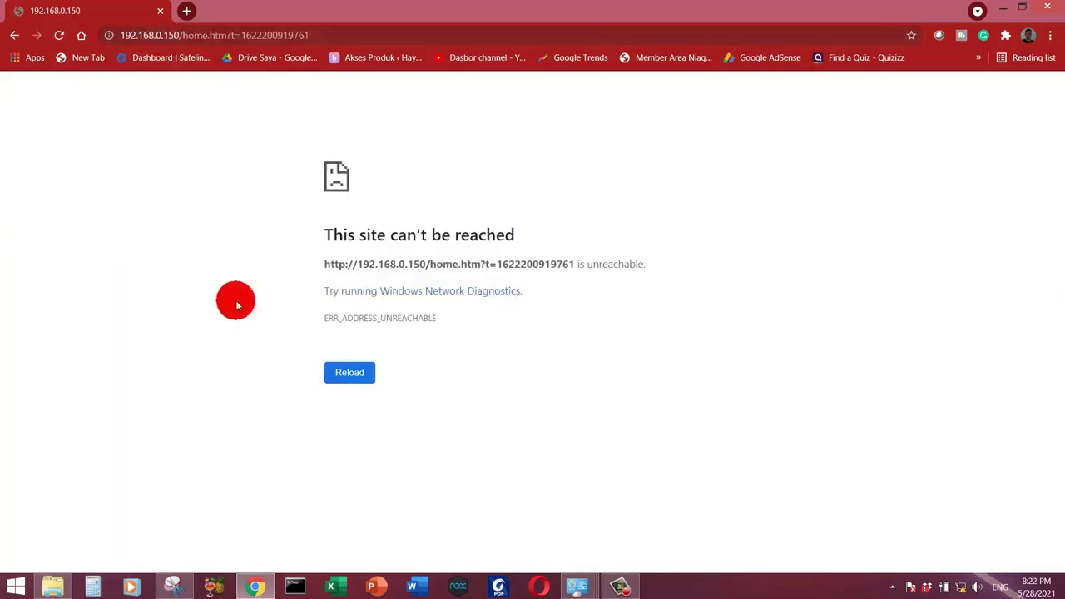
Step: Give the Ethernet adapter static IPv4 192.168.0.10 with mask 255.255.255.0 and close its windows
{"action": "mouse_move", "coordinate": [582, 592]}
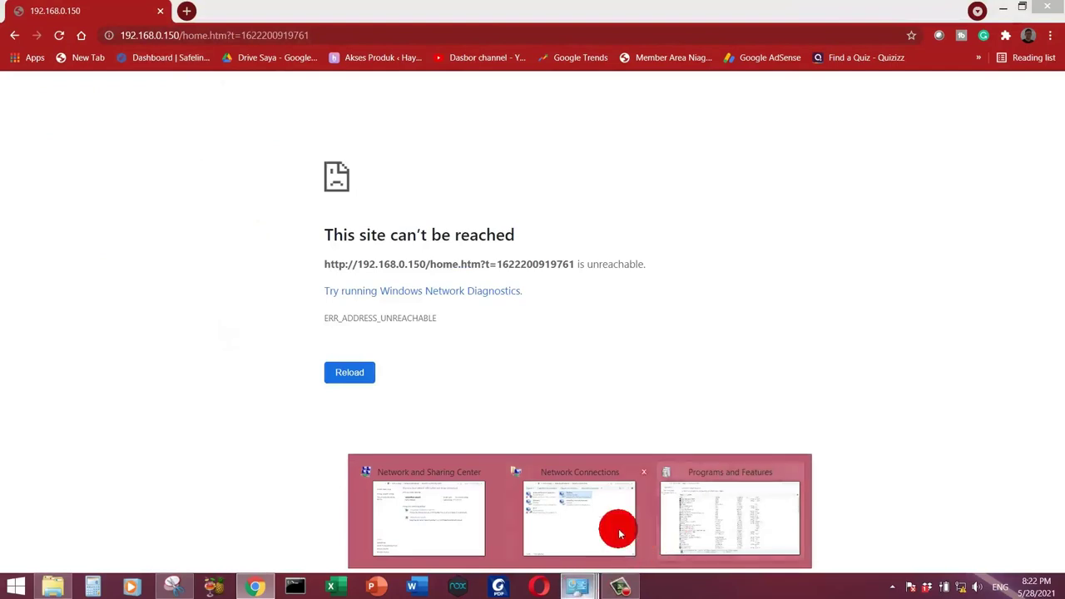
{"action": "left_click", "coordinate": [613, 527]}
{"action": "double_click", "coordinate": [630, 248]}
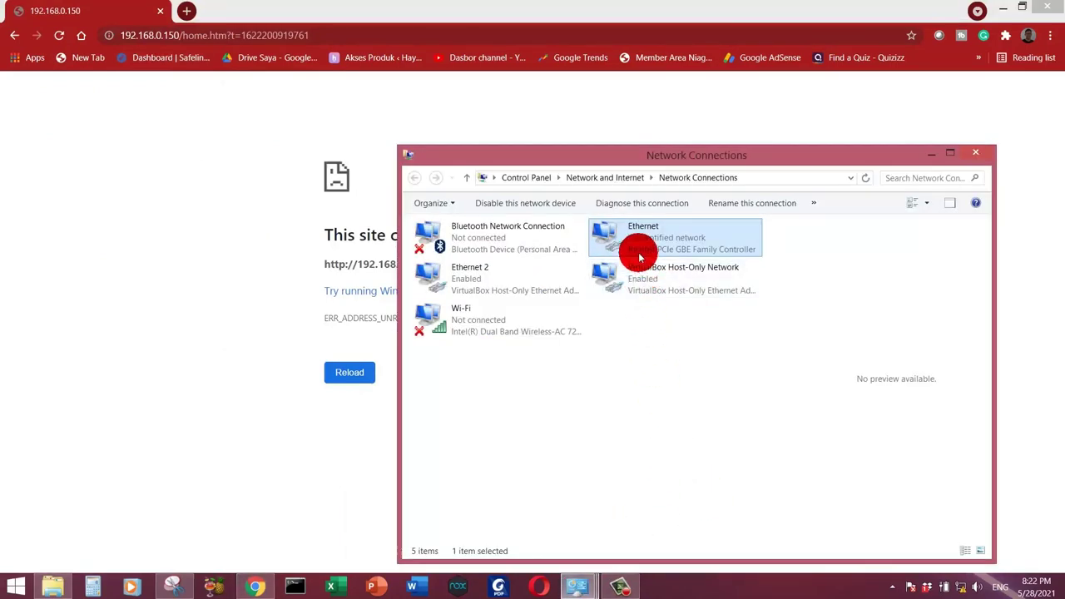
{"action": "left_click", "coordinate": [458, 404]}
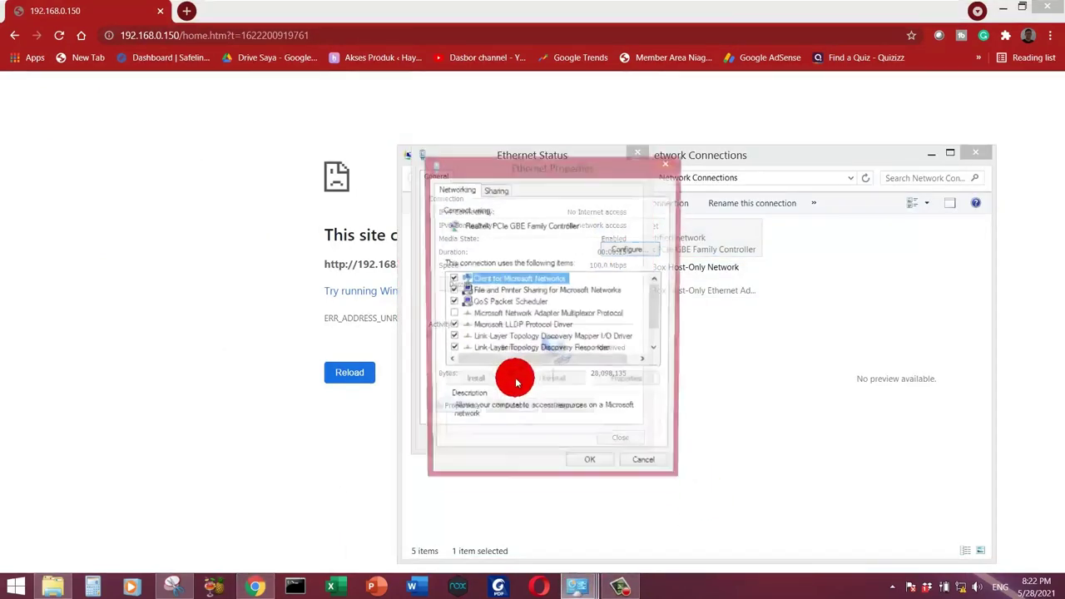
{"action": "left_click", "coordinate": [575, 352]}
{"action": "scroll", "coordinate": [571, 352], "scroll_direction": "down", "scroll_amount": 1}
{"action": "double_click", "coordinate": [571, 352]}
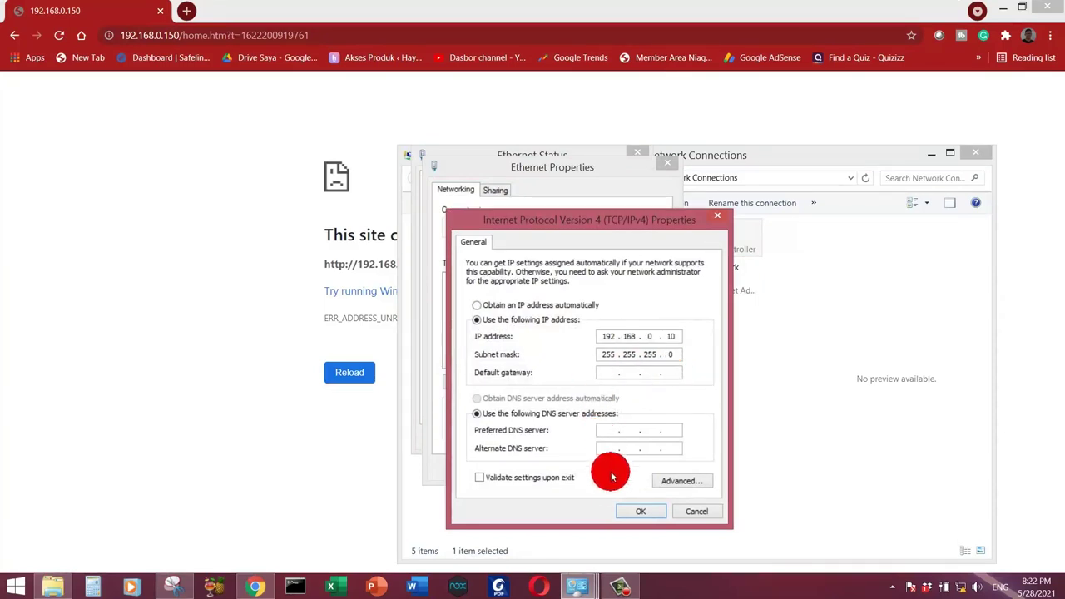
{"action": "left_click", "coordinate": [634, 510]}
{"action": "left_click", "coordinate": [594, 467]}
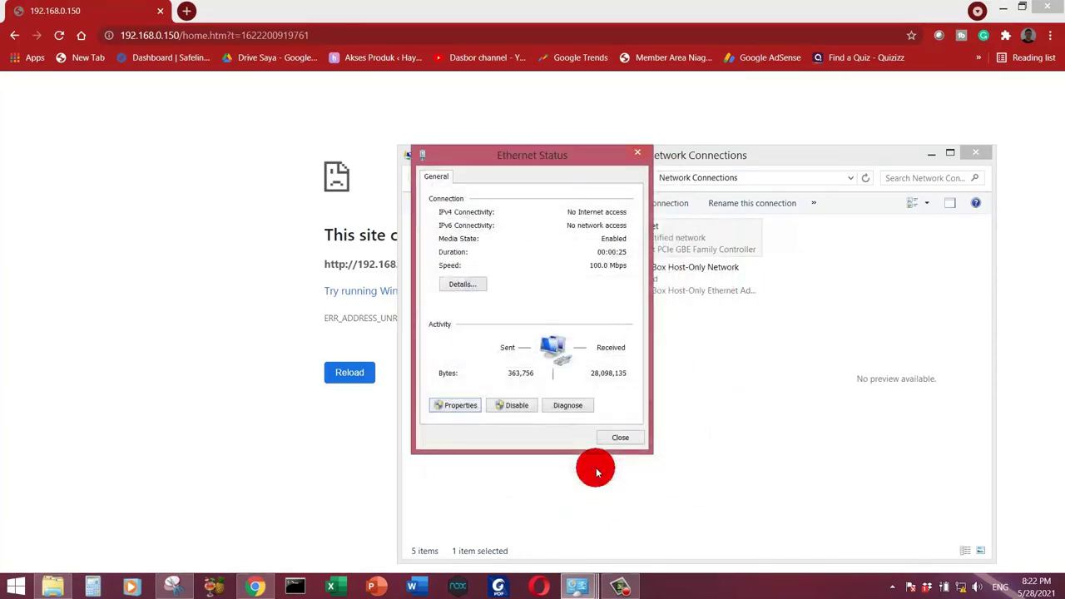
{"action": "left_click", "coordinate": [621, 439]}
Step: Return to the browser and retry the unreachable router page
{"action": "left_click", "coordinate": [296, 398]}
{"action": "left_click", "coordinate": [356, 375]}
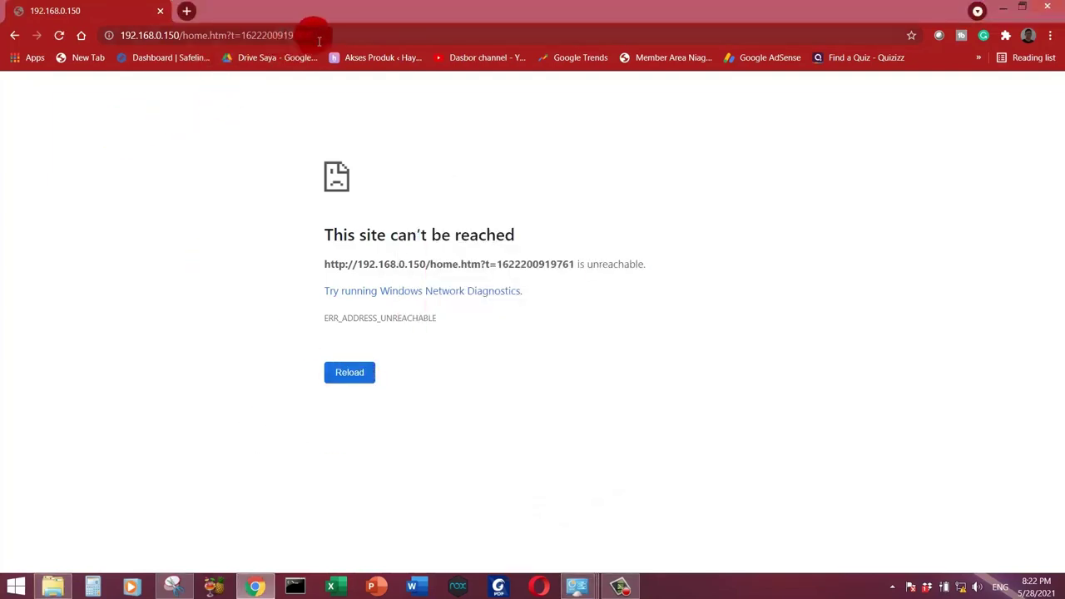
{"action": "left_click", "coordinate": [175, 36]}
Step: Log in at 192.168.0.150 with the router credentials, decline saving the password, and open LAN Settings
{"action": "type", "text": "192.168.0.150"}
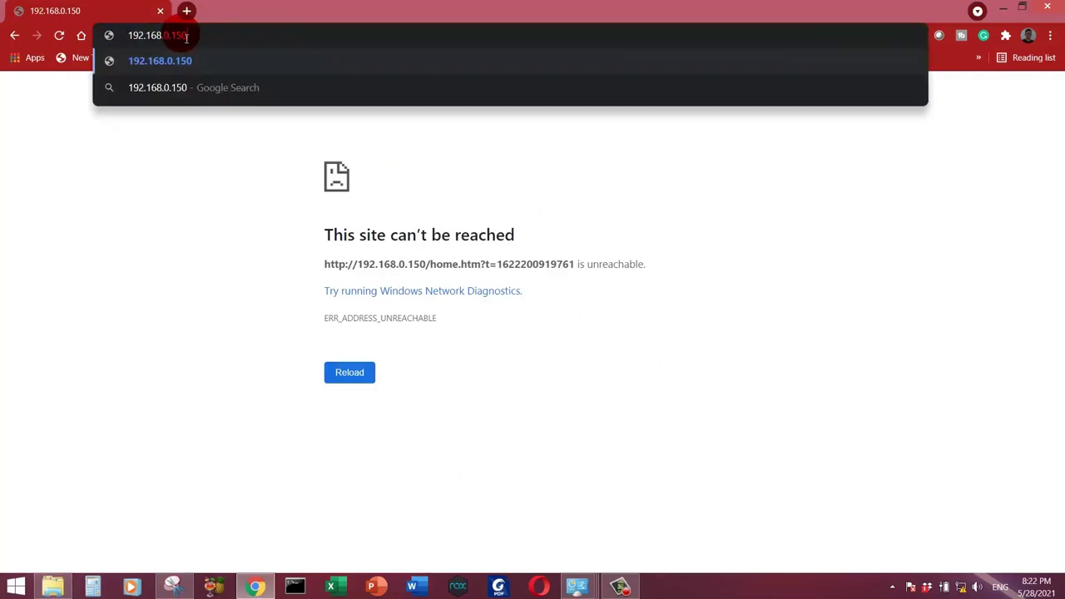
{"action": "key", "text": "Return"}
{"action": "type", "text": "admin"}
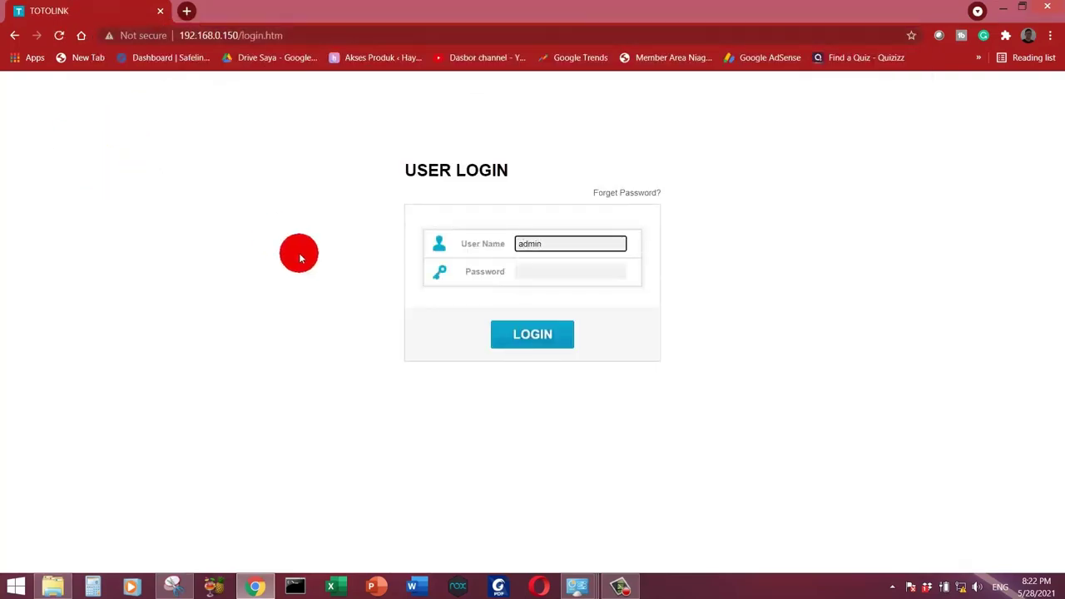
{"action": "left_click", "coordinate": [537, 282]}
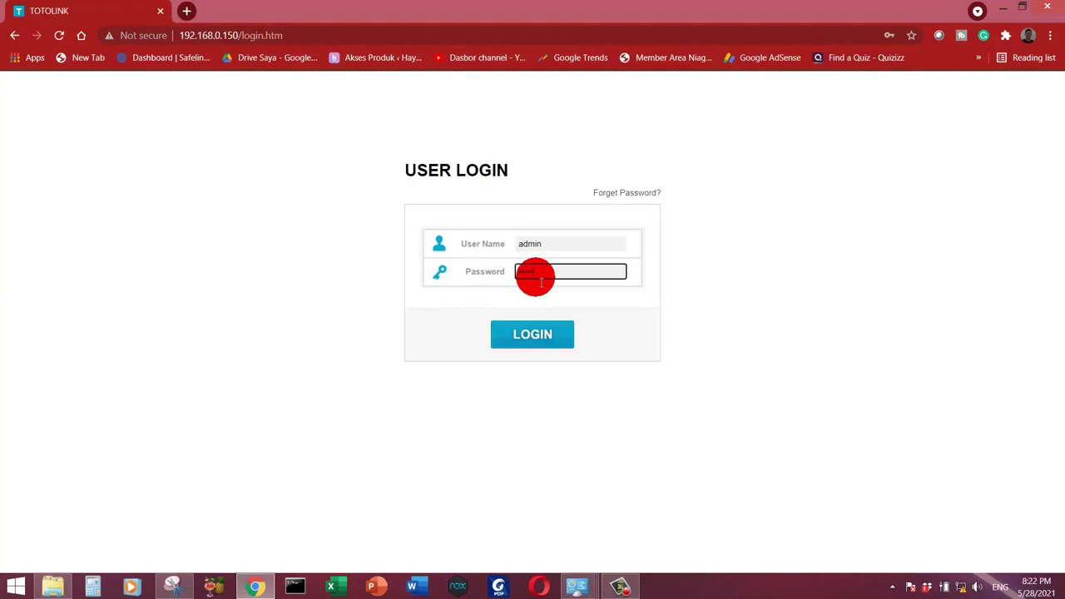
{"action": "left_click", "coordinate": [543, 338]}
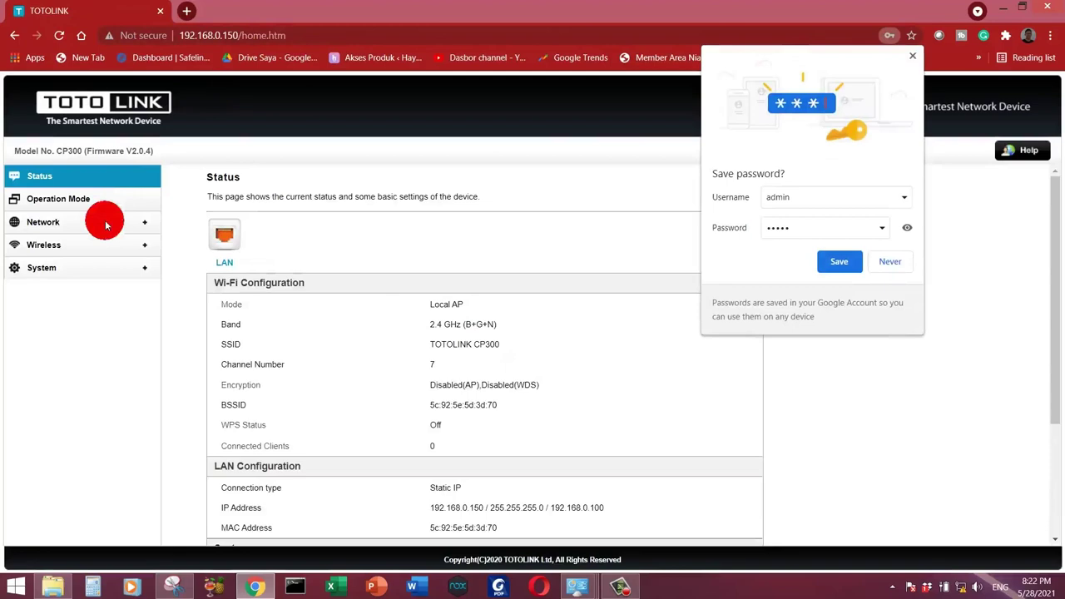
{"action": "left_click", "coordinate": [890, 262]}
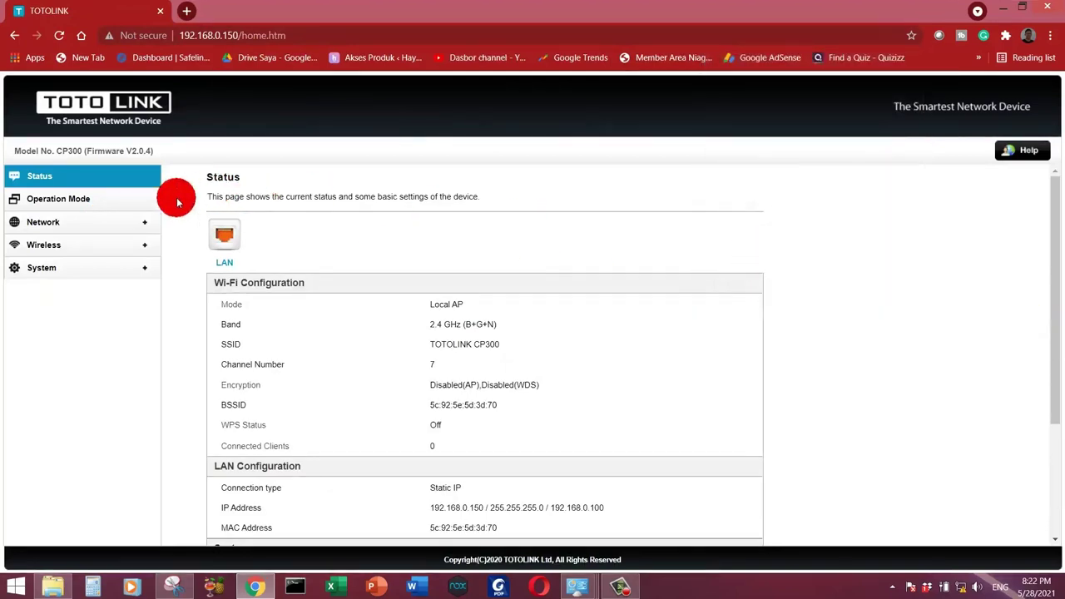
{"action": "left_click", "coordinate": [116, 221]}
{"action": "left_click", "coordinate": [86, 247]}
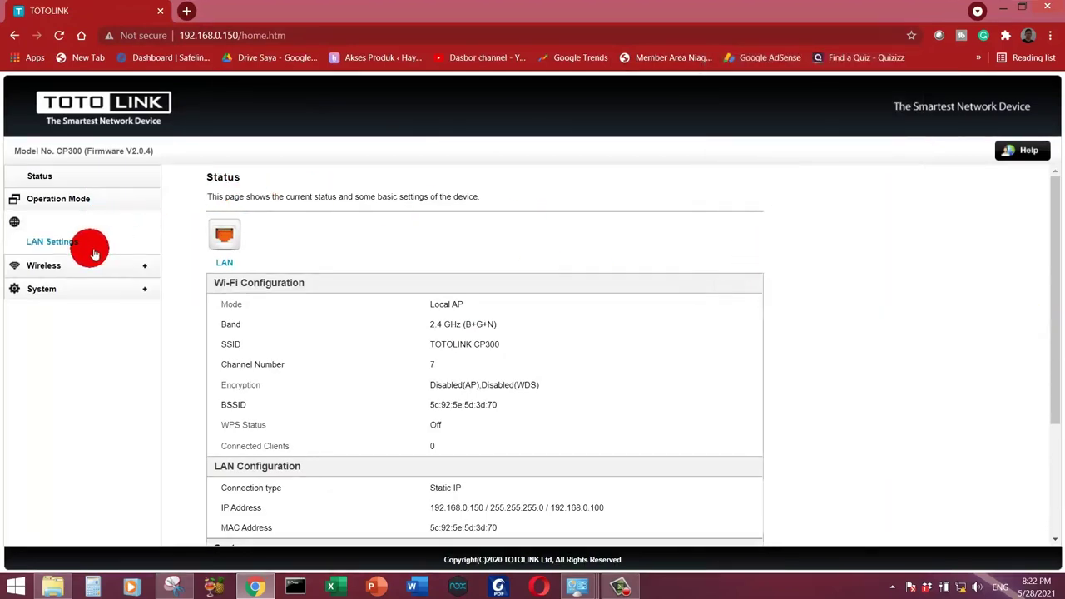
Step: Replace the SSID 'TOTOLINK CP300' with 'Wifi@Bintang' in Wireless Basic Settings and apply
{"action": "left_click", "coordinate": [112, 266]}
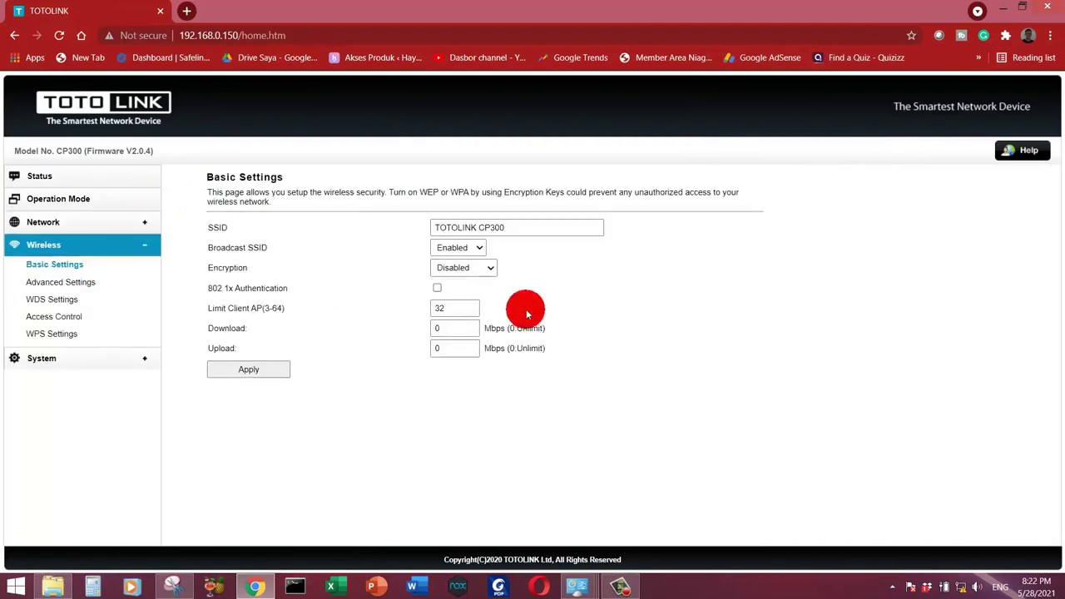
{"action": "left_click", "coordinate": [526, 236]}
{"action": "left_click_drag", "start_coordinate": [527, 237], "coordinate": [424, 227]}
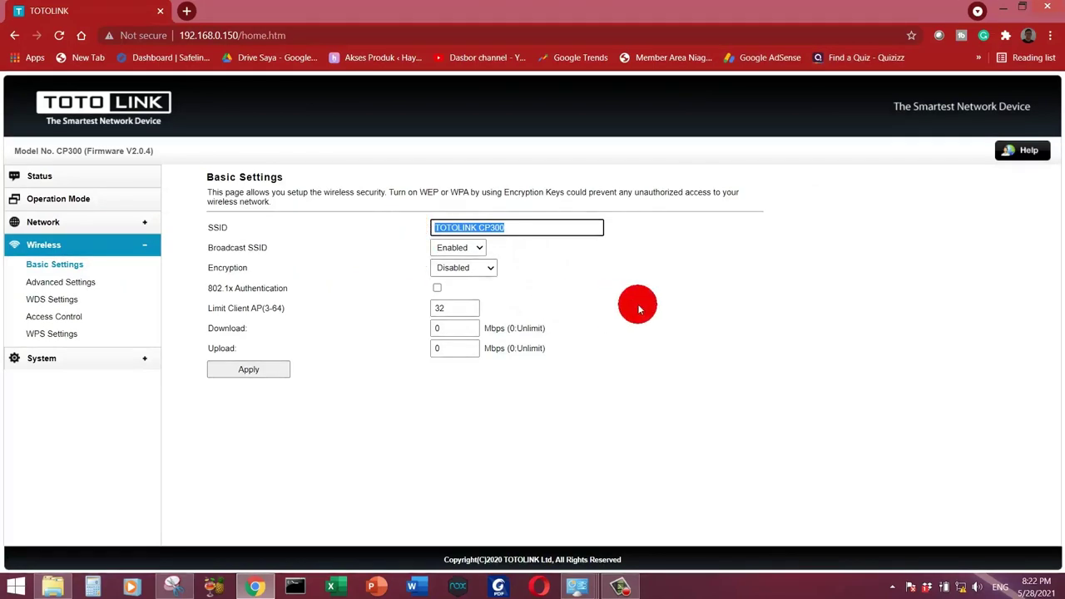
{"action": "type", "text": "Wifi@Bintang"}
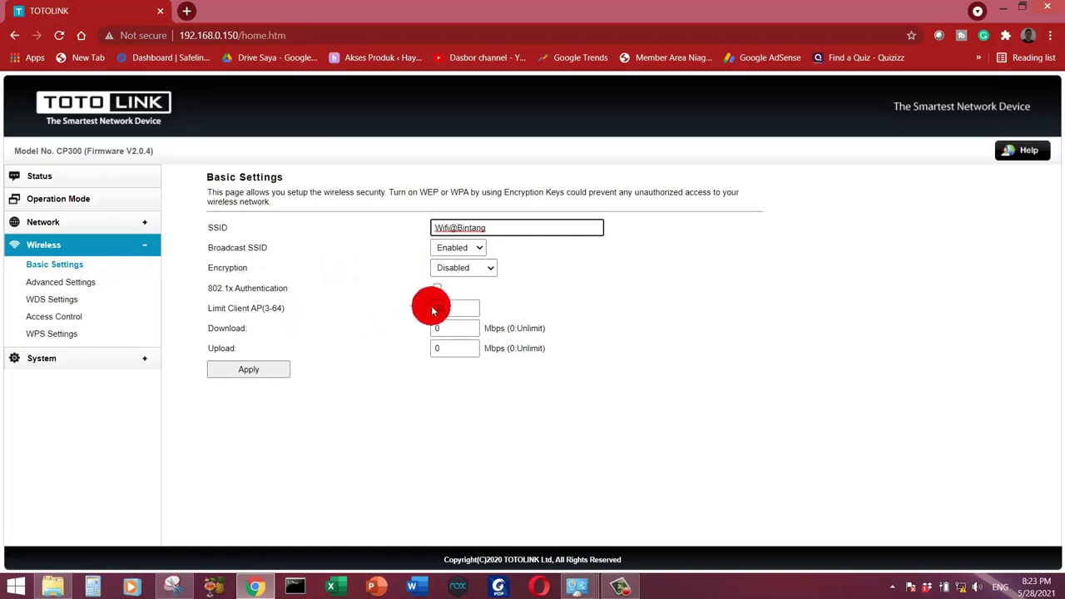
{"action": "left_click", "coordinate": [248, 369]}
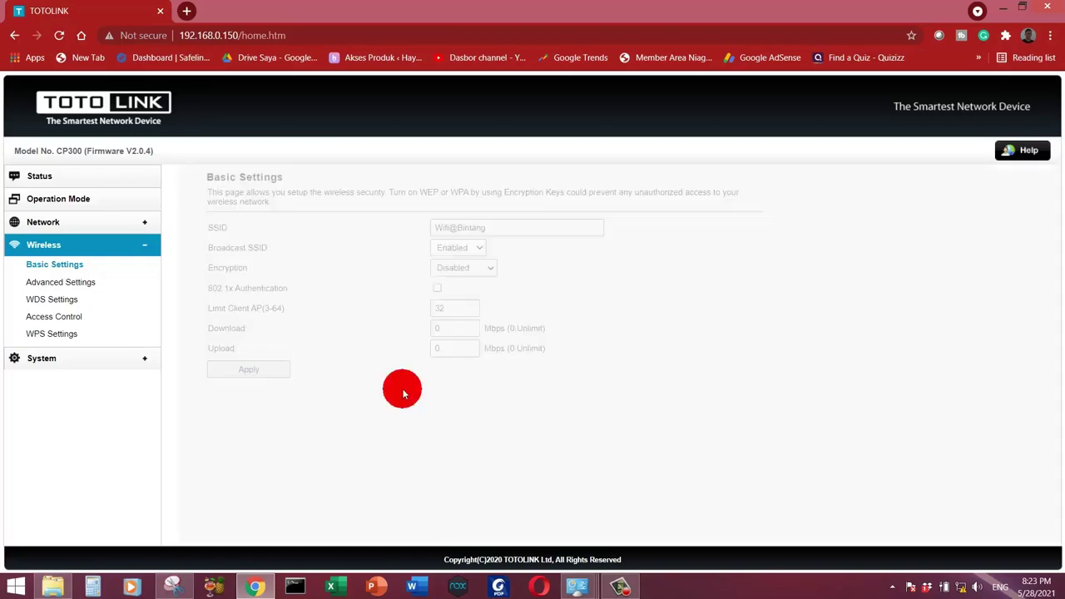
Step: Select channel 7 in Wireless Advanced Settings and apply the change
{"action": "left_click", "coordinate": [74, 284]}
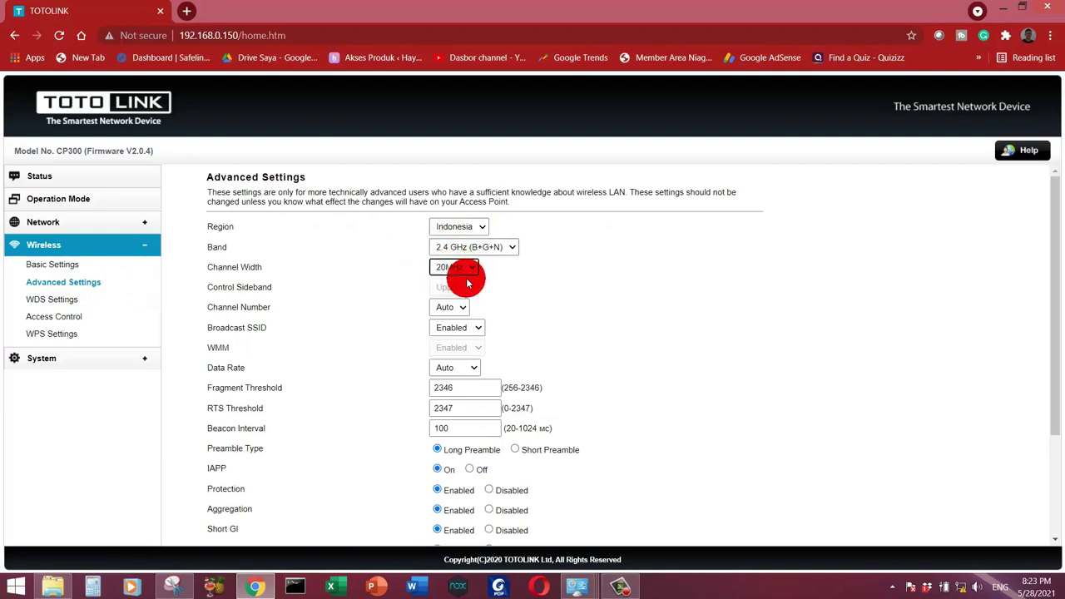
{"action": "left_click", "coordinate": [600, 281]}
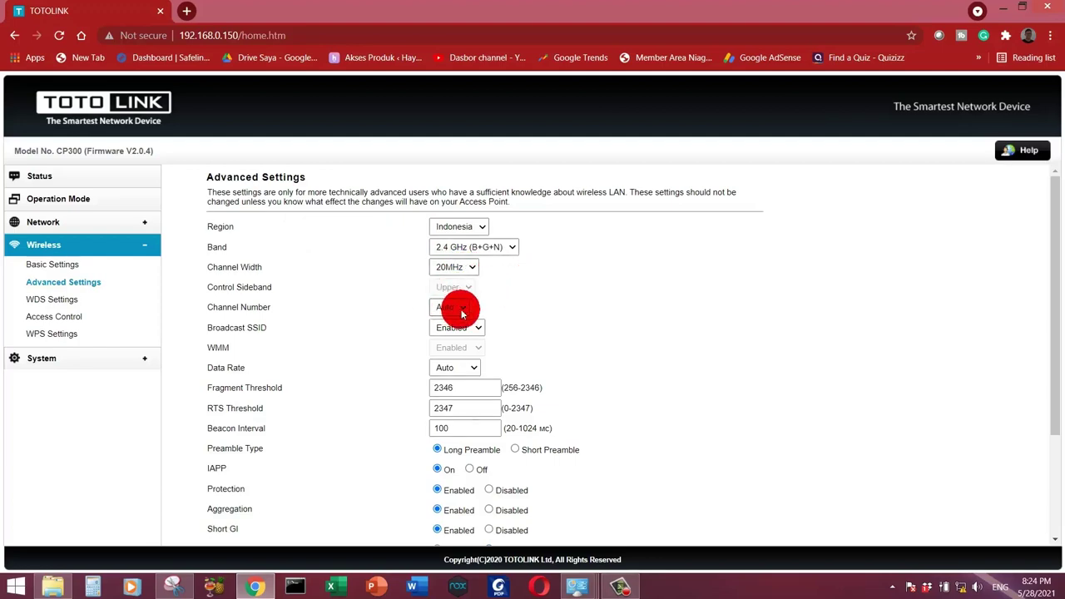
{"action": "left_click", "coordinate": [463, 313]}
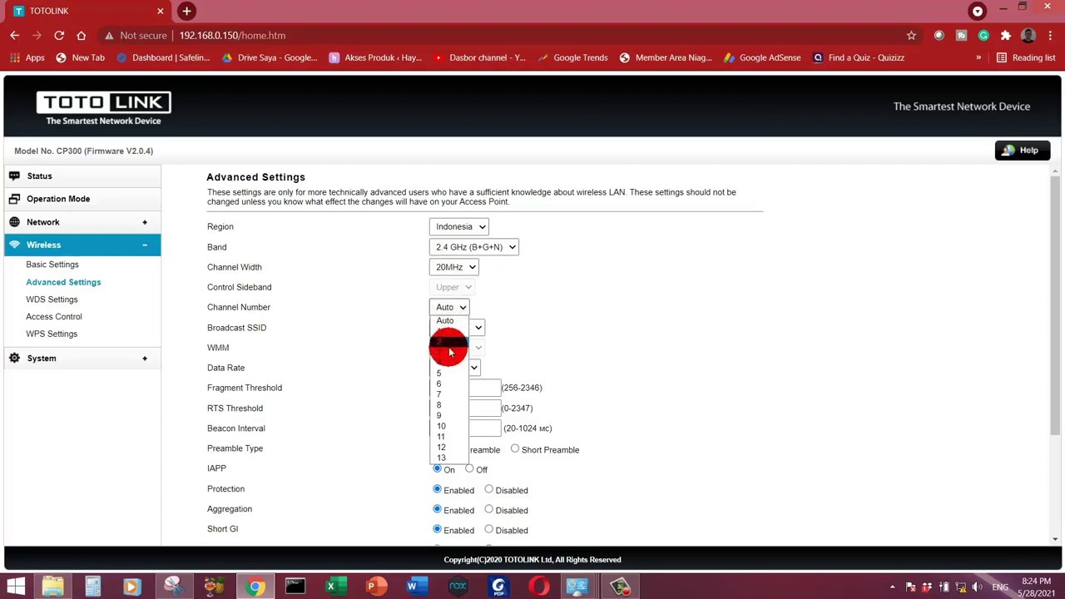
{"action": "left_click", "coordinate": [443, 395]}
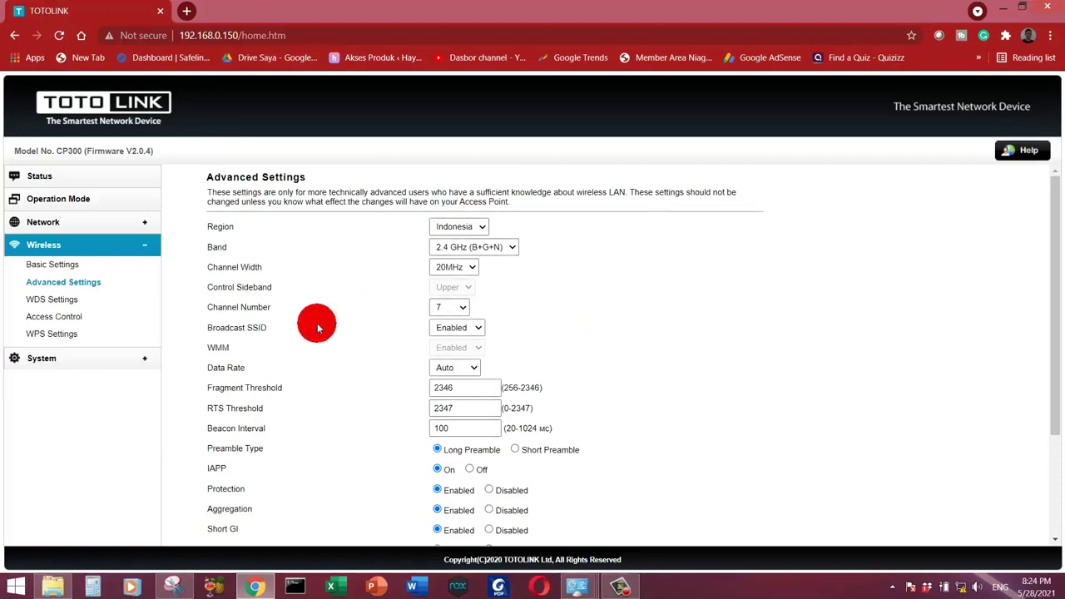
{"action": "scroll", "coordinate": [601, 340], "scroll_direction": "down", "scroll_amount": 3}
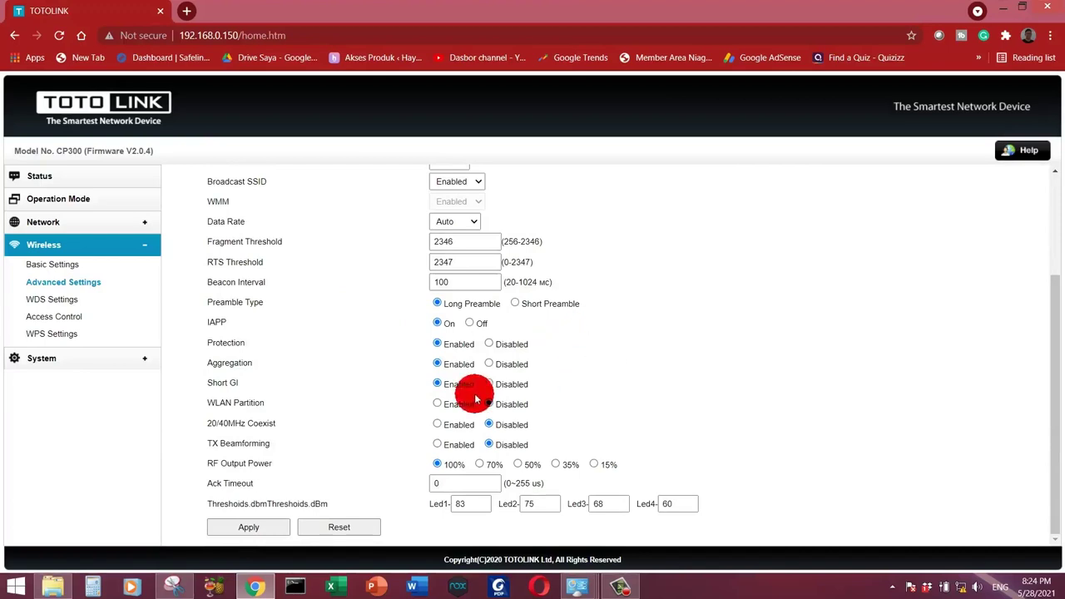
{"action": "scroll", "coordinate": [466, 395], "scroll_direction": "up", "scroll_amount": 1}
{"action": "scroll", "coordinate": [352, 456], "scroll_direction": "down", "scroll_amount": 1}
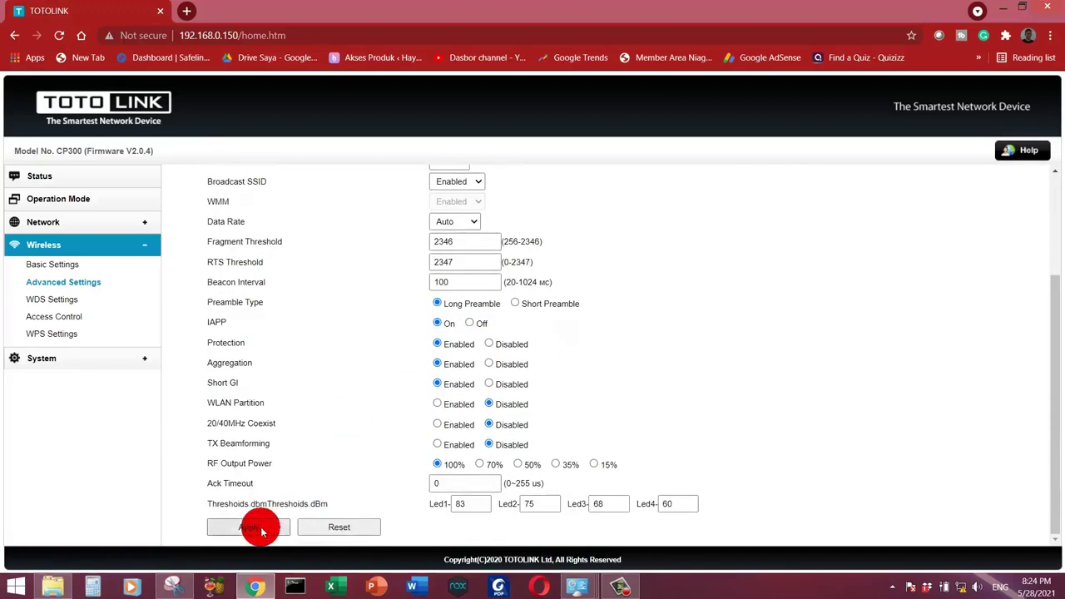
{"action": "left_click", "coordinate": [261, 531]}
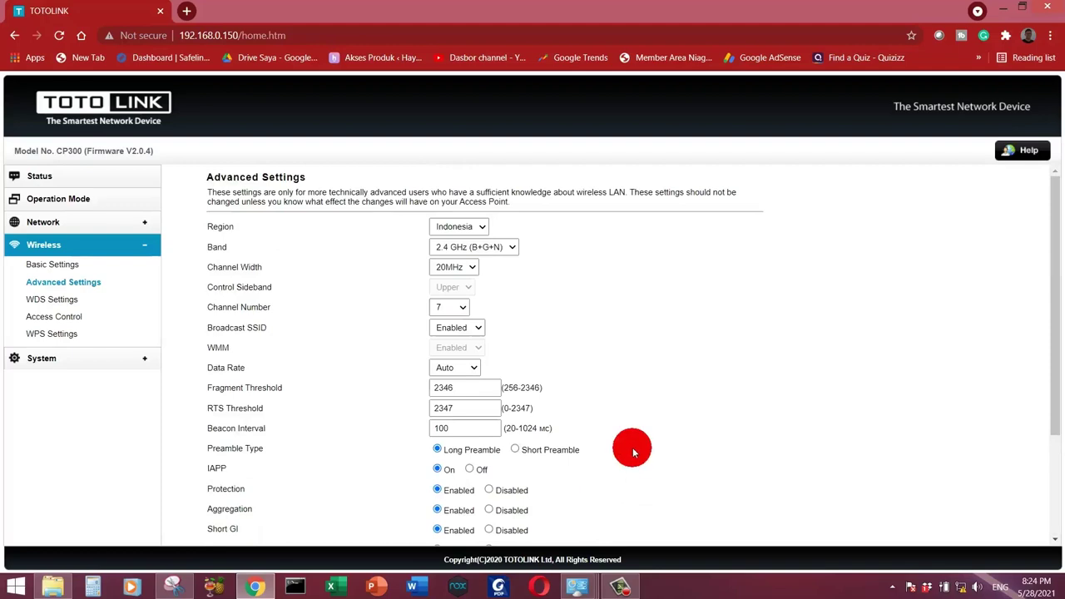
{"action": "scroll", "coordinate": [640, 401], "scroll_direction": "down", "scroll_amount": 2}
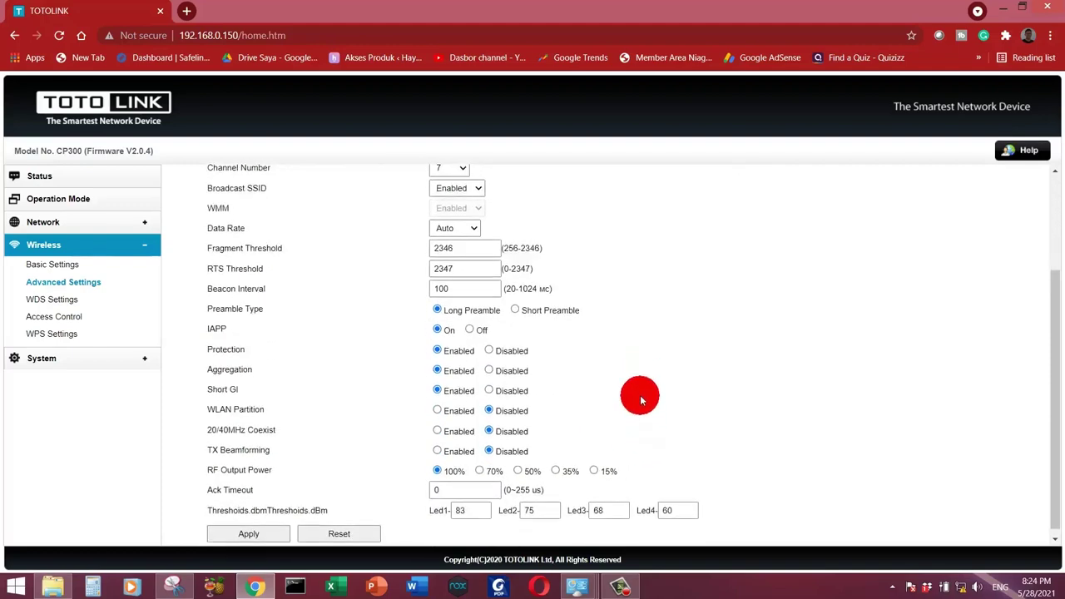
{"action": "scroll", "coordinate": [638, 397], "scroll_direction": "up", "scroll_amount": 2}
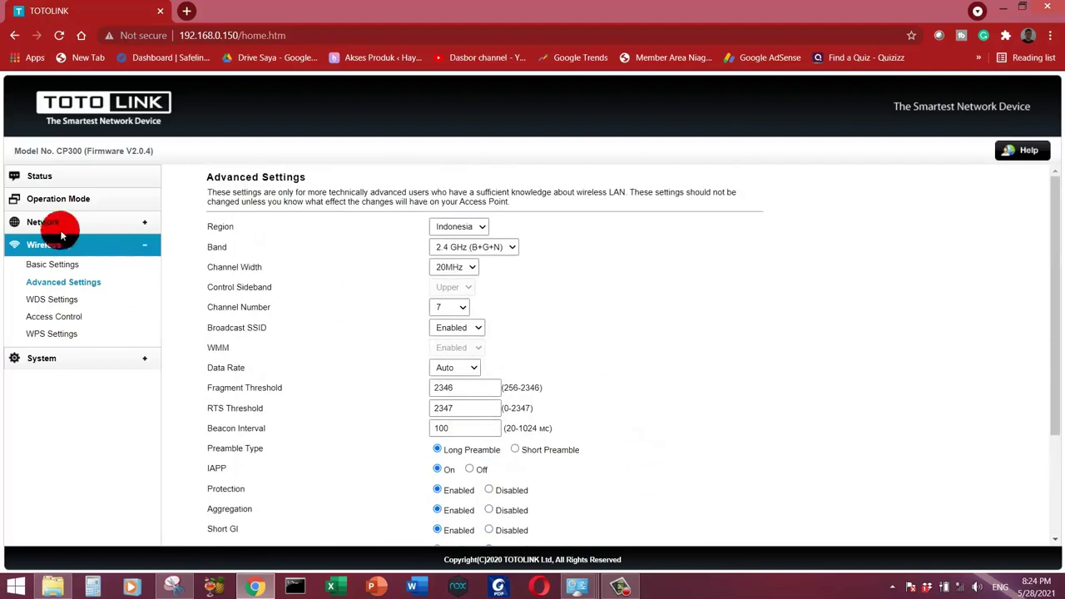
Step: Enter a new admin username and password under System > Password Settings and apply them
{"action": "left_click", "coordinate": [98, 358]}
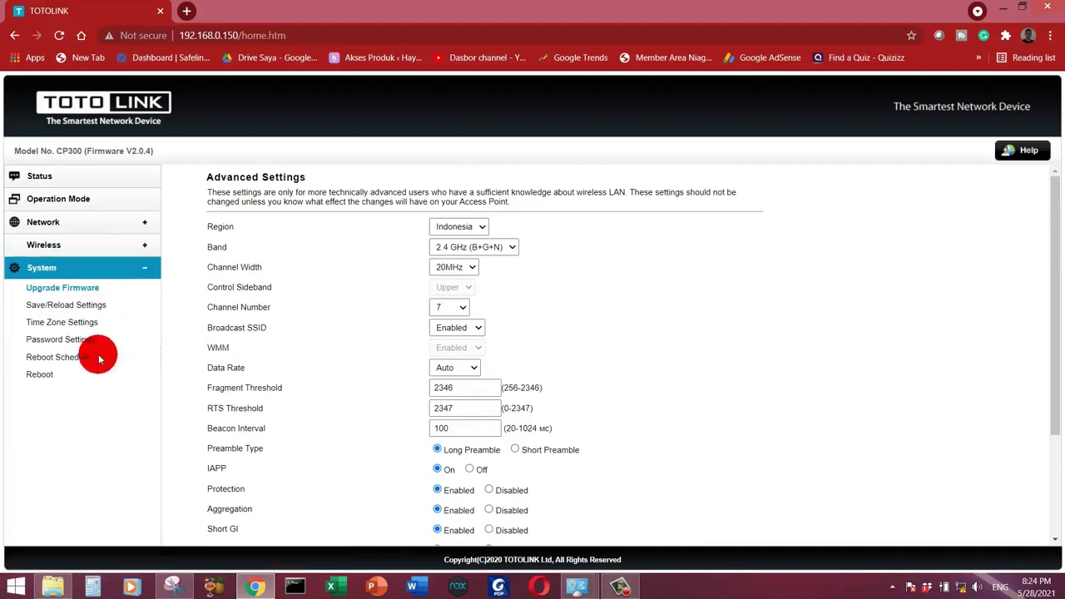
{"action": "left_click", "coordinate": [66, 288]}
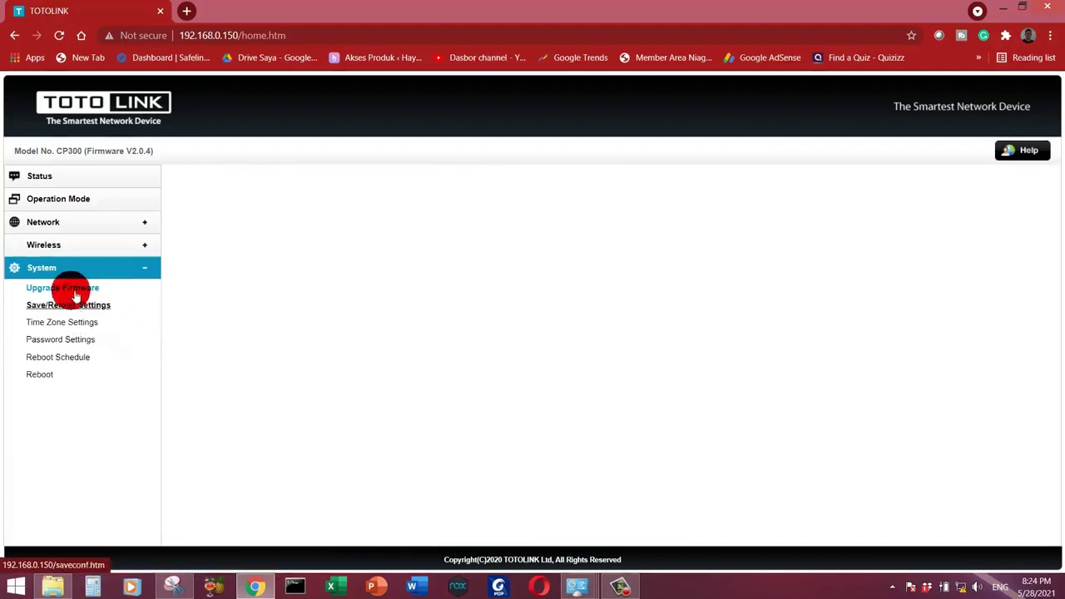
{"action": "left_click", "coordinate": [79, 342]}
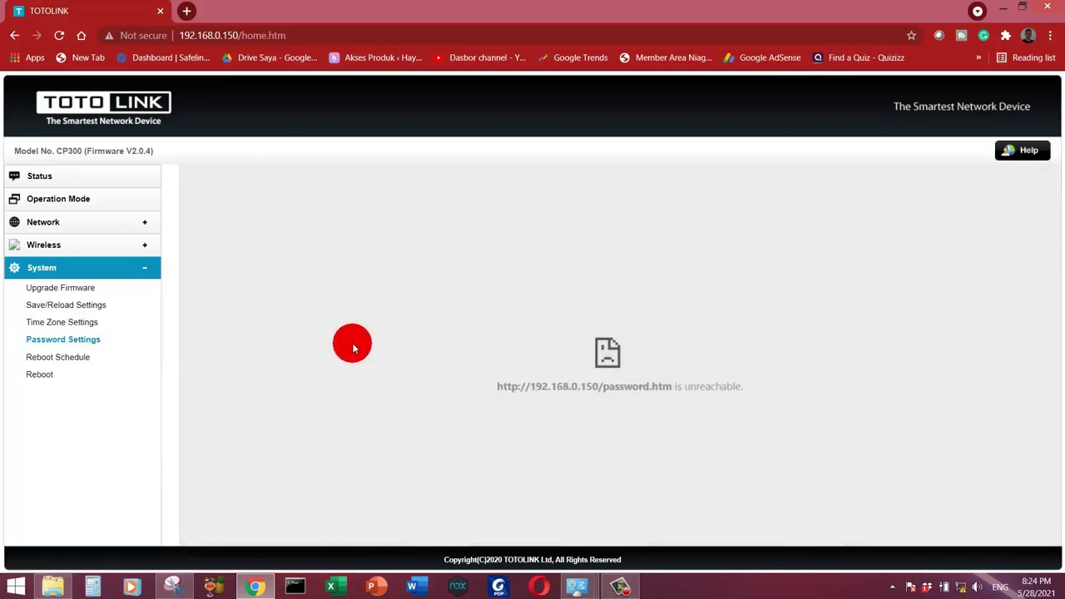
{"action": "left_click", "coordinate": [71, 339]}
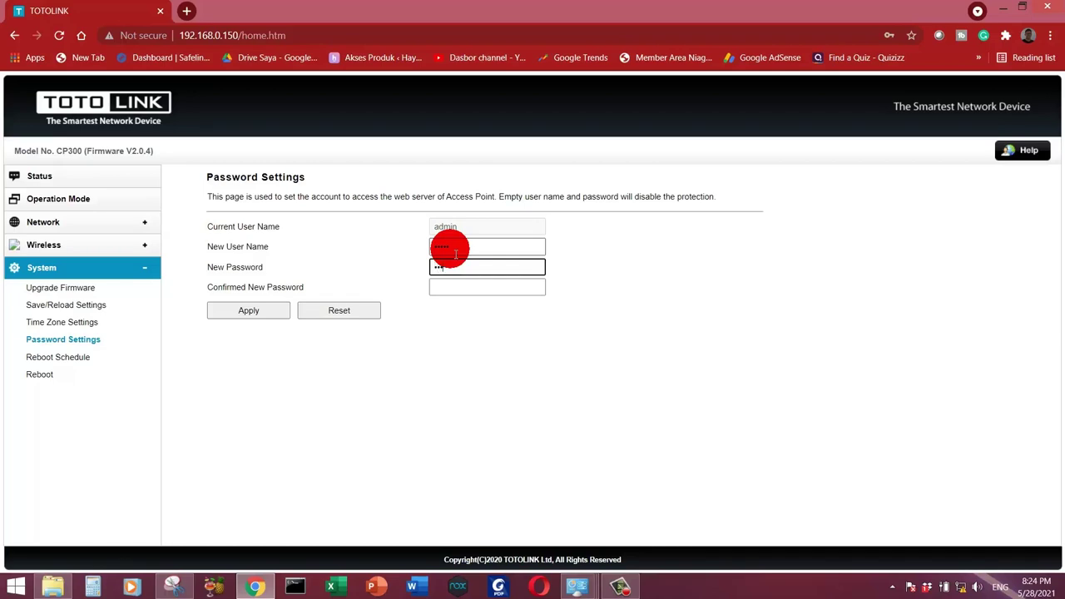
{"action": "left_click", "coordinate": [455, 268]}
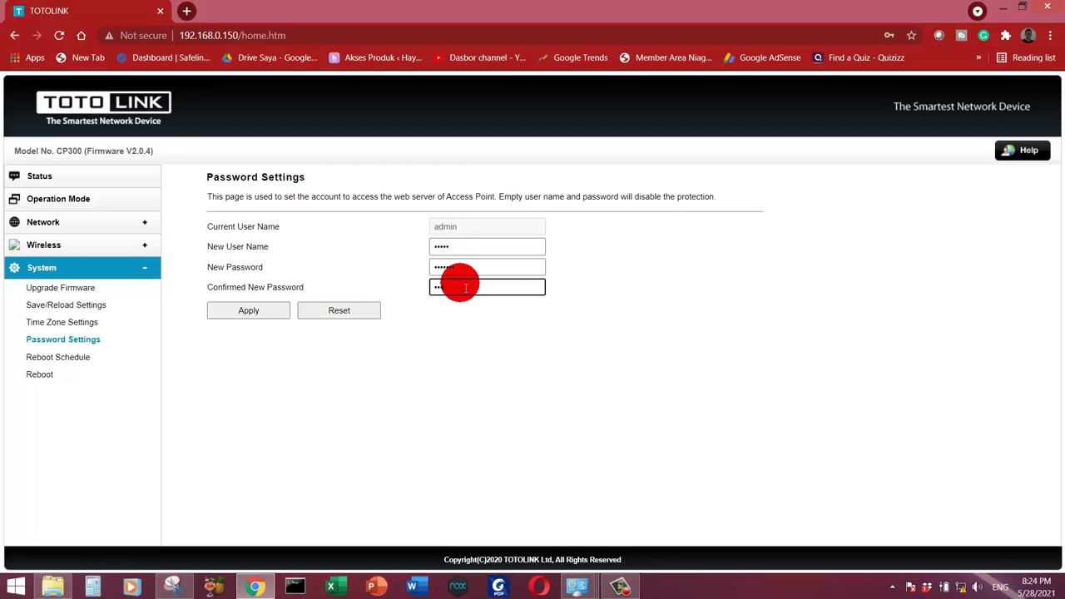
{"action": "left_click", "coordinate": [269, 311]}
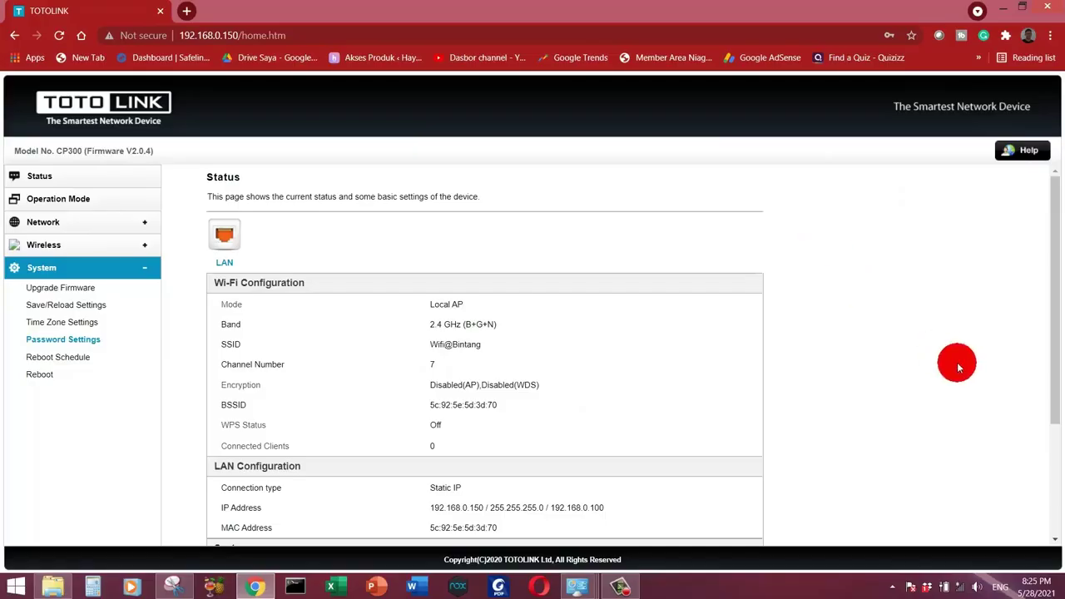
Step: Connect the PC to the Wifi@Bintang wireless network and confirm it shows as connected
{"action": "left_click", "coordinate": [958, 588]}
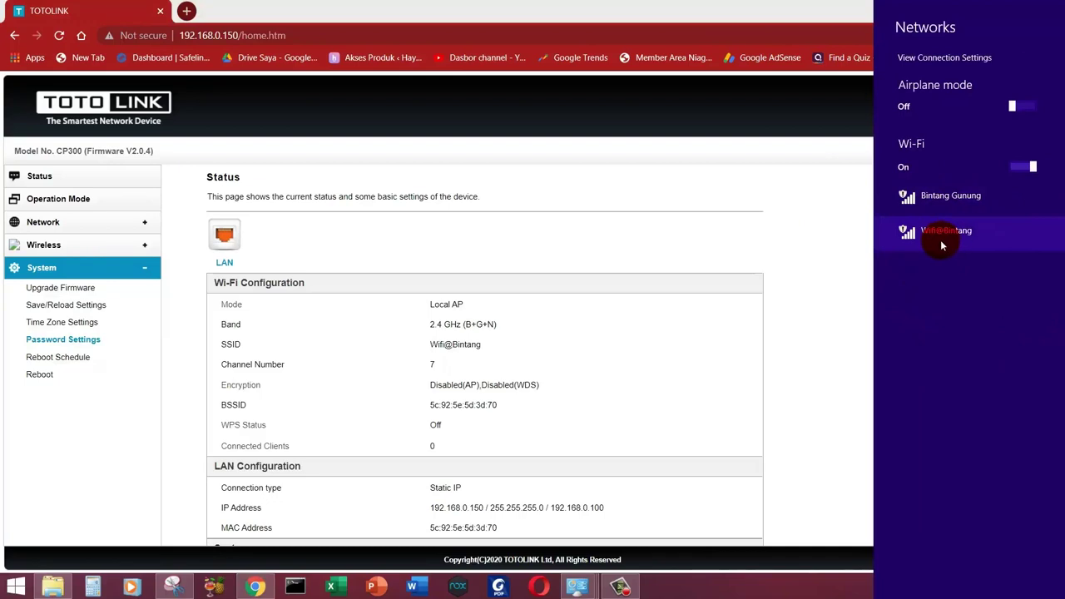
{"action": "left_click", "coordinate": [943, 242]}
{"action": "left_click", "coordinate": [1016, 332]}
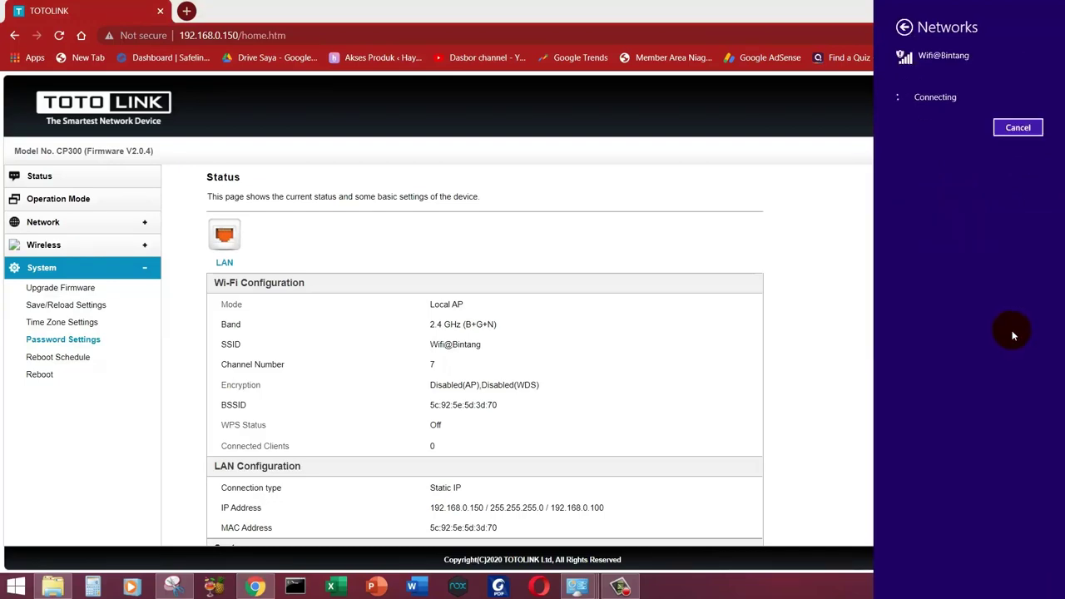
{"action": "left_click", "coordinate": [951, 584]}
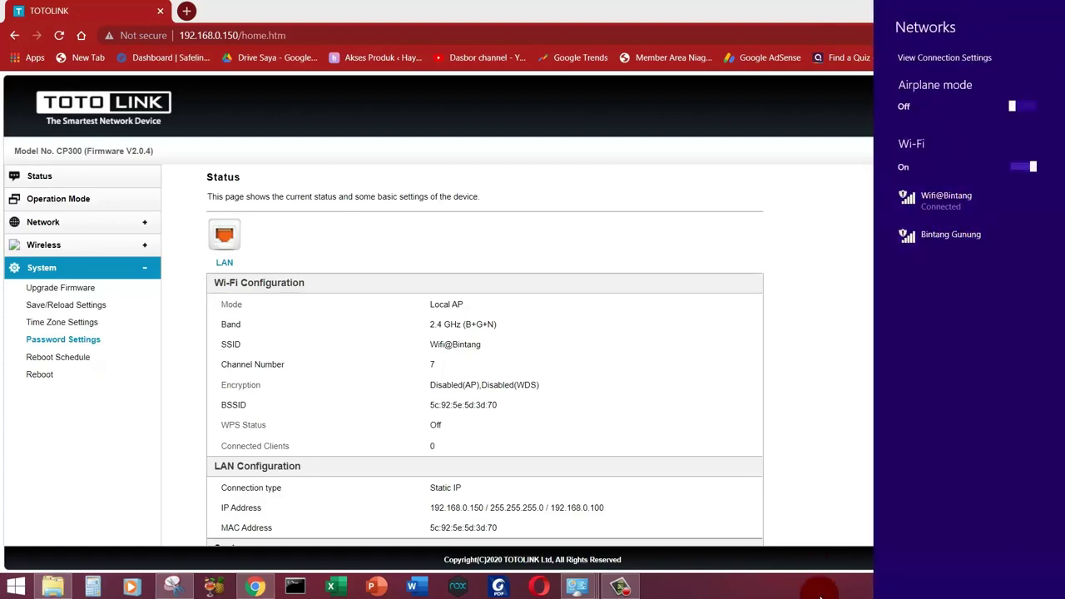
{"action": "left_click", "coordinate": [951, 584]}
Step: Verify the Wi-Fi connection details show IPv4 192.168.0.1 with gateway 192.168.0.100, then close all windows
{"action": "right_click", "coordinate": [951, 584]}
{"action": "left_click", "coordinate": [963, 584]}
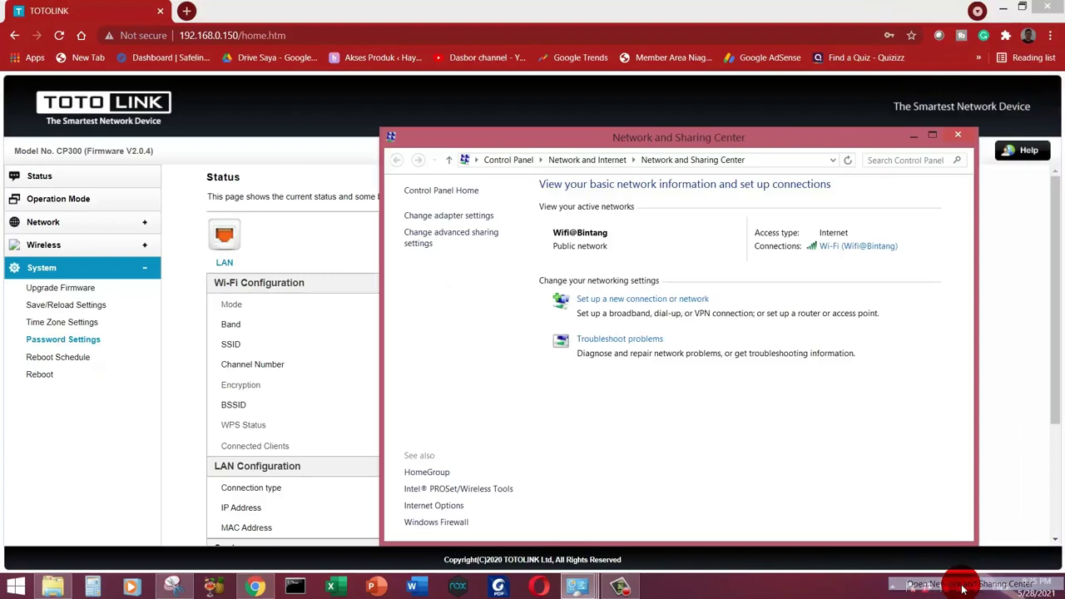
{"action": "left_click", "coordinate": [860, 254]}
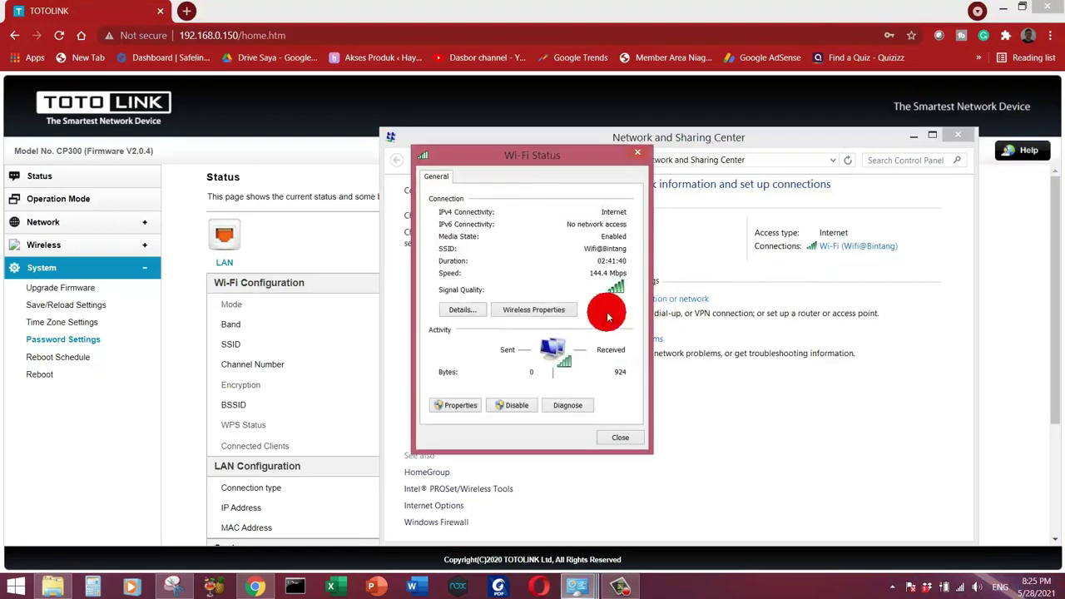
{"action": "left_click", "coordinate": [462, 307]}
{"action": "left_click", "coordinate": [574, 269]}
{"action": "left_click", "coordinate": [563, 304]}
{"action": "left_click", "coordinate": [557, 325]}
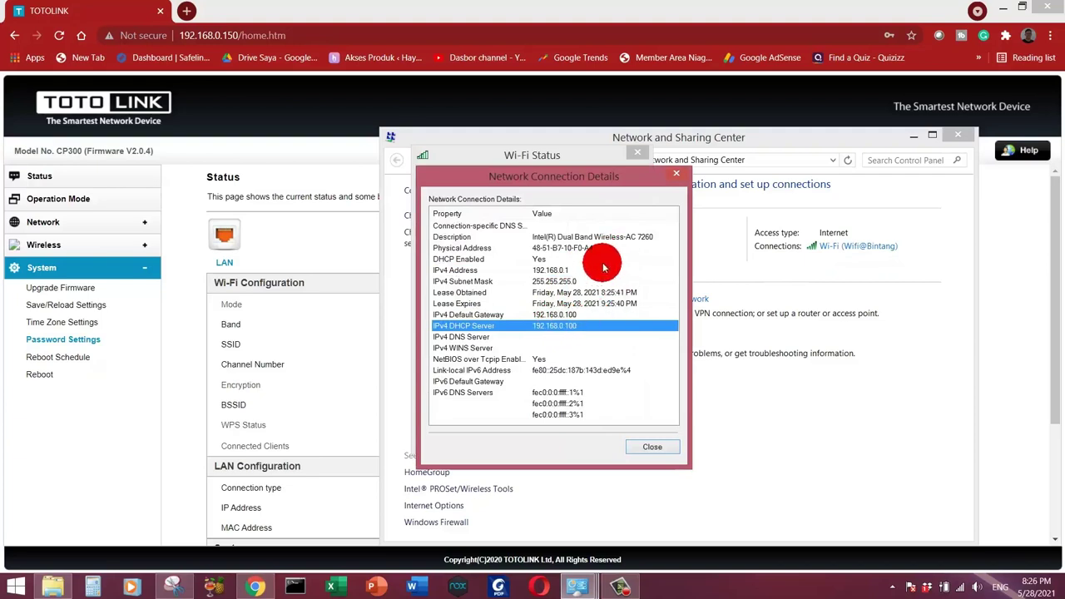
{"action": "left_click", "coordinate": [576, 315]}
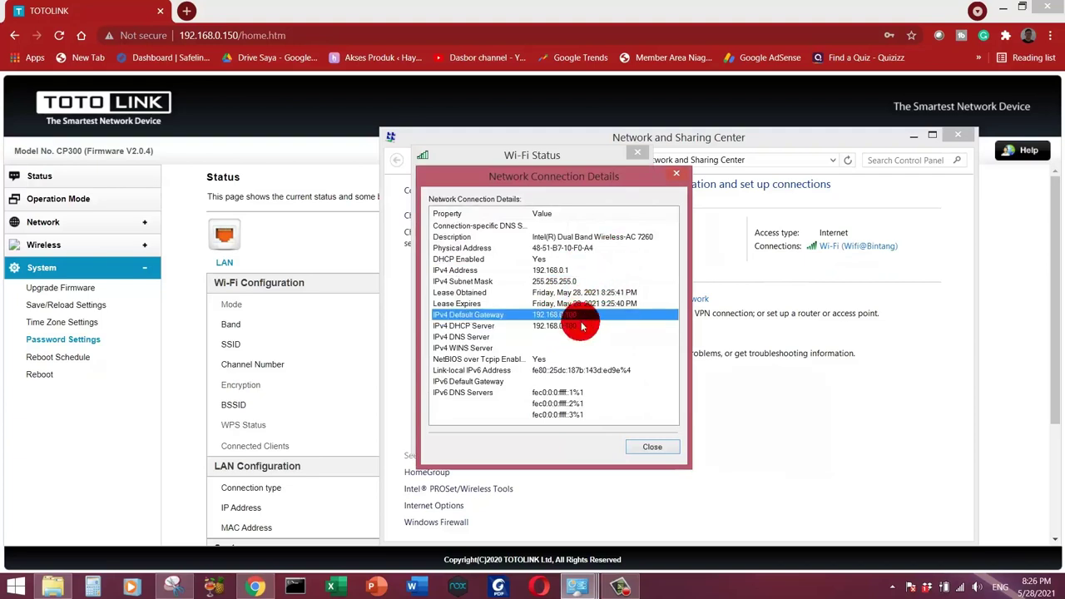
{"action": "left_click", "coordinate": [678, 177]}
{"action": "left_click", "coordinate": [638, 152]}
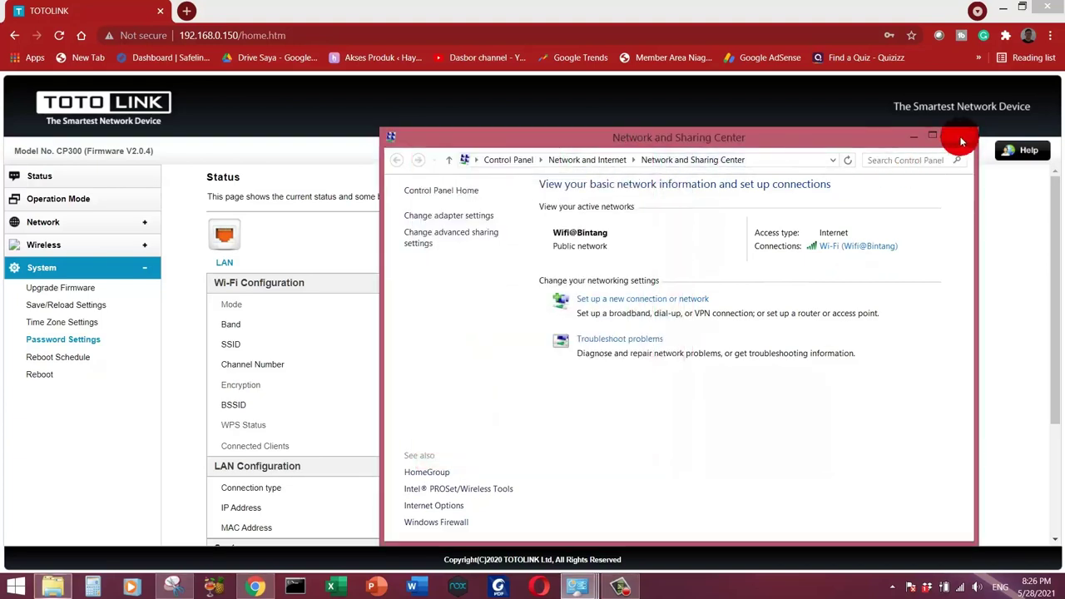
{"action": "left_click", "coordinate": [961, 139]}
Step: Load 192.168.0.100 in a new Chrome tab to reach the MikroTik hotspot login page
{"action": "left_click", "coordinate": [183, 11]}
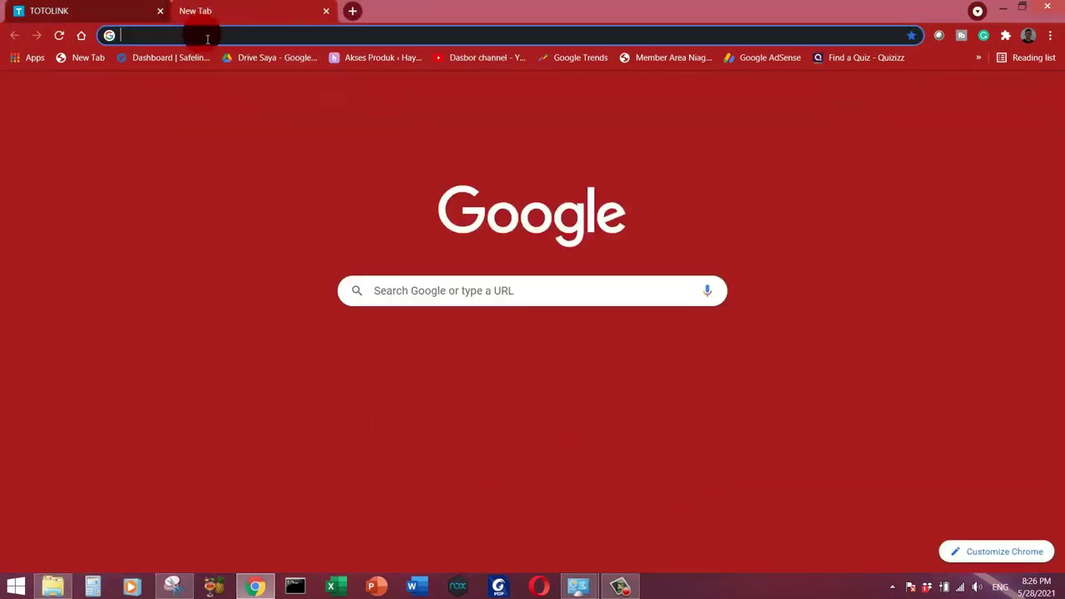
{"action": "left_click", "coordinate": [208, 36]}
{"action": "type", "text": "192.1"}
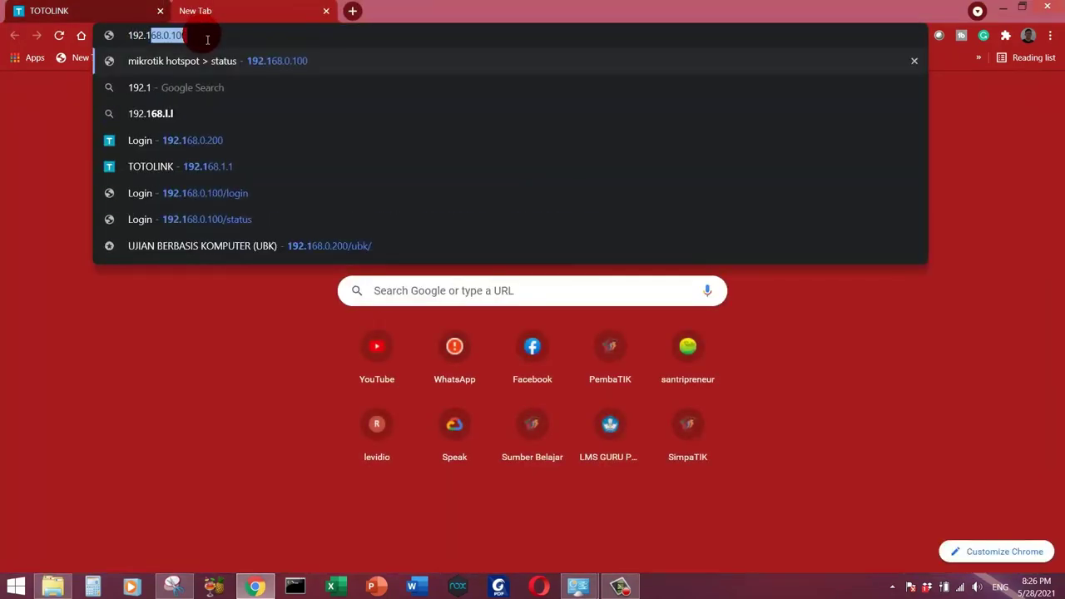
{"action": "type", "text": "68.0.100"}
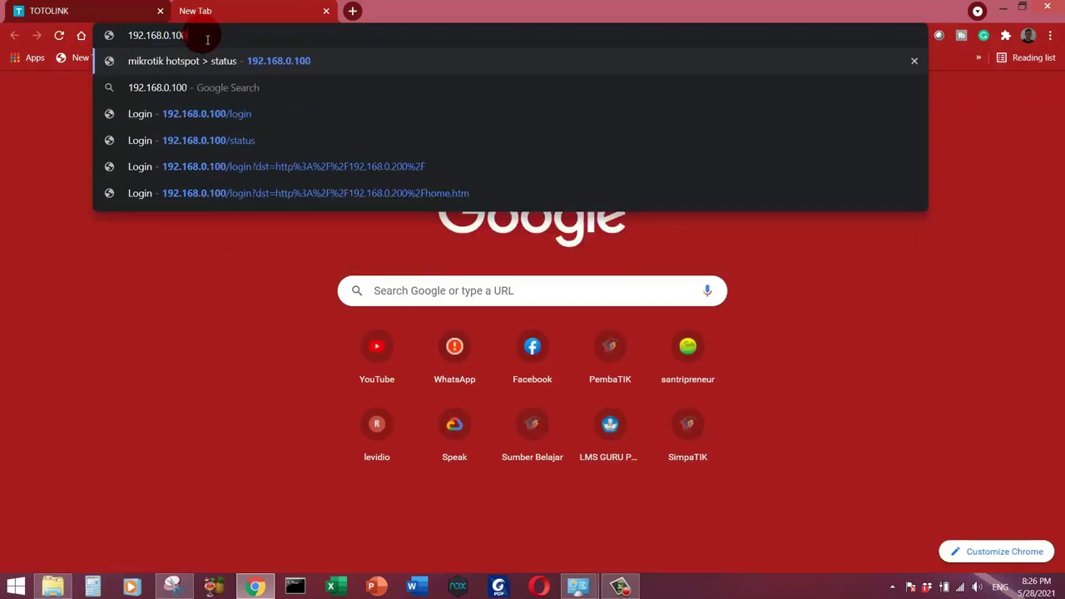
{"action": "key", "text": "Return"}
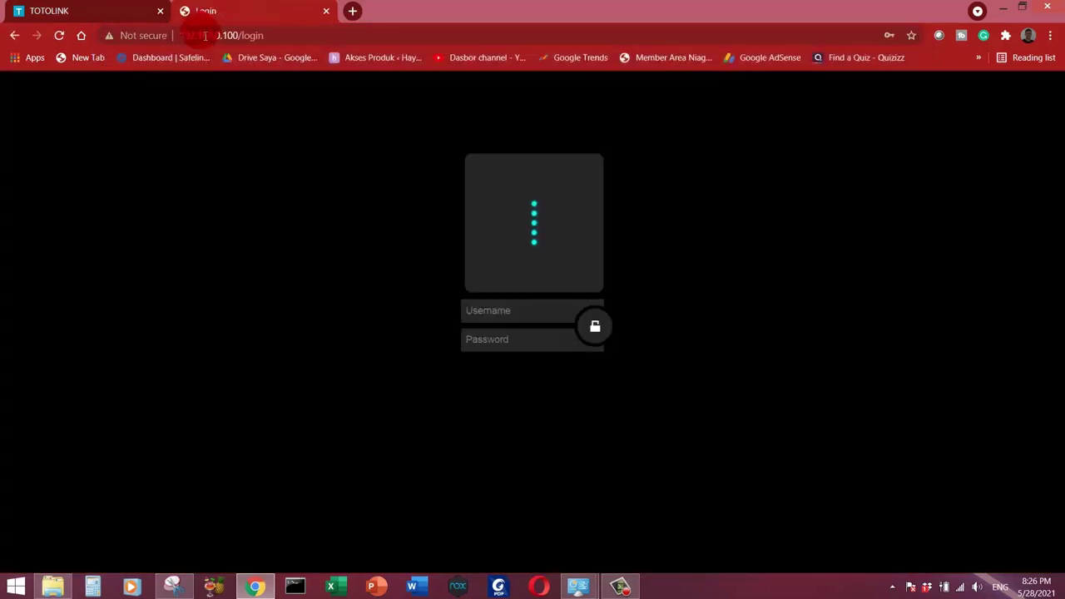